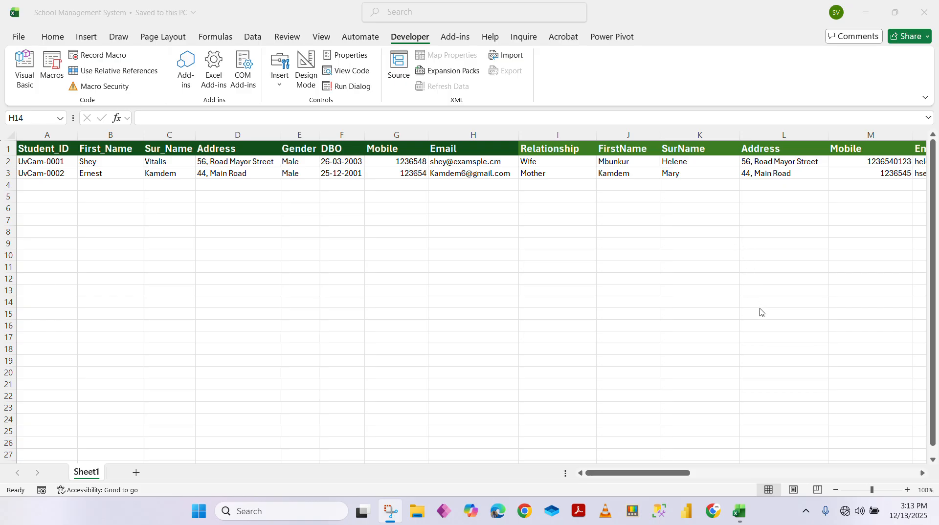
Review the first two students' IDs and first names in cells A2:B3
{"action": "left_click", "coordinate": [652, 472]}
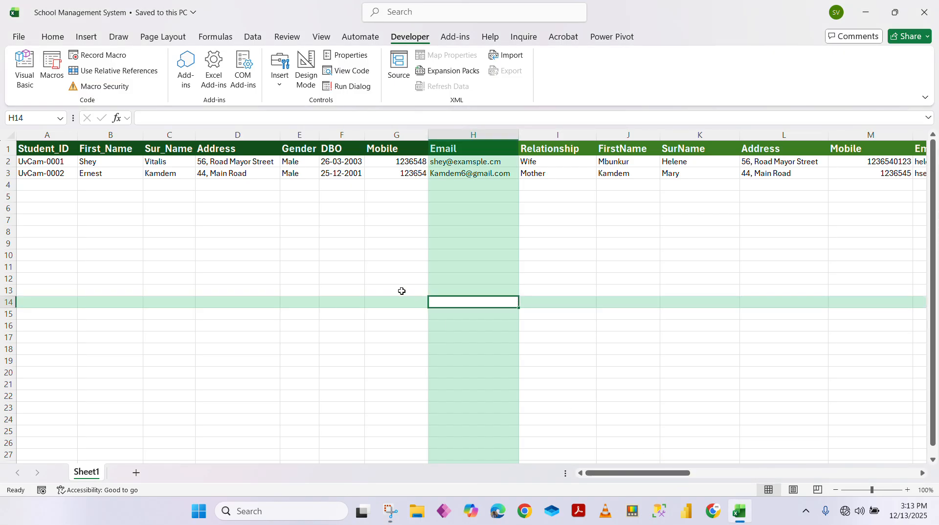
{"action": "left_click", "coordinate": [46, 163]}
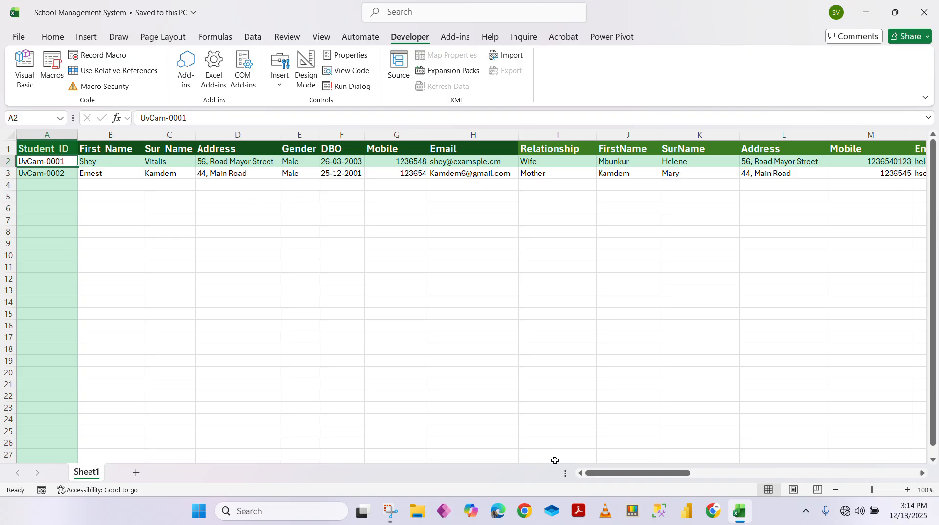
{"action": "left_click_drag", "start_coordinate": [629, 473], "coordinate": [584, 475]}
{"action": "left_click", "coordinate": [63, 174]}
{"action": "left_click", "coordinate": [105, 161]}
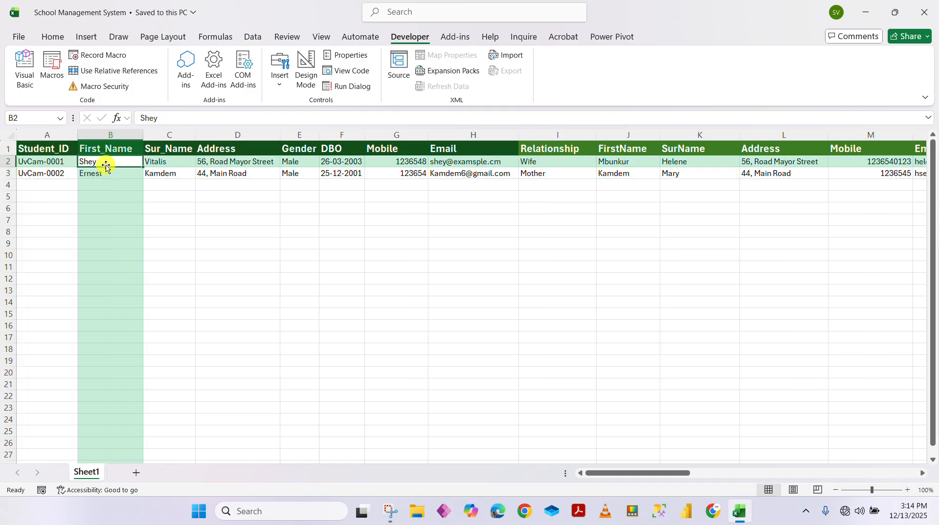
{"action": "left_click", "coordinate": [112, 175]}
{"action": "left_click", "coordinate": [53, 163]}
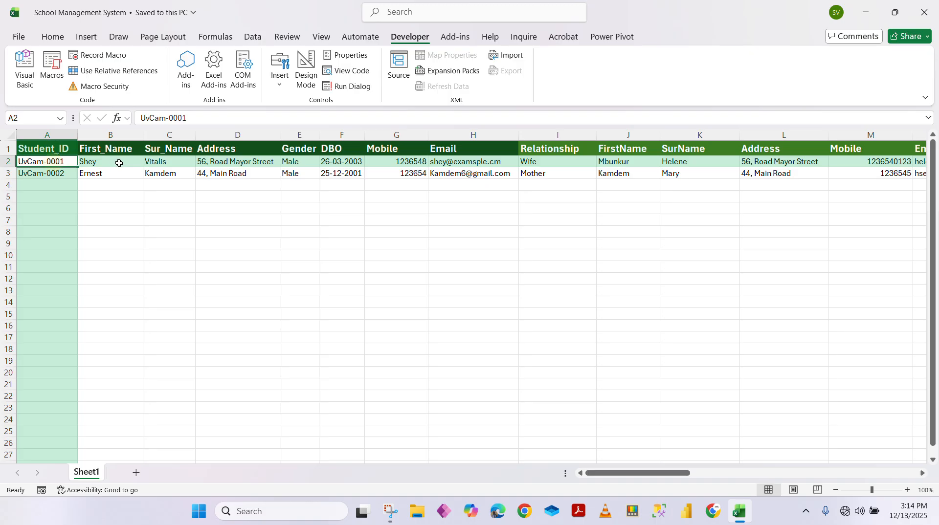
{"action": "left_click", "coordinate": [114, 163]}
{"action": "left_click", "coordinate": [108, 178]}
{"action": "left_click", "coordinate": [58, 163]}
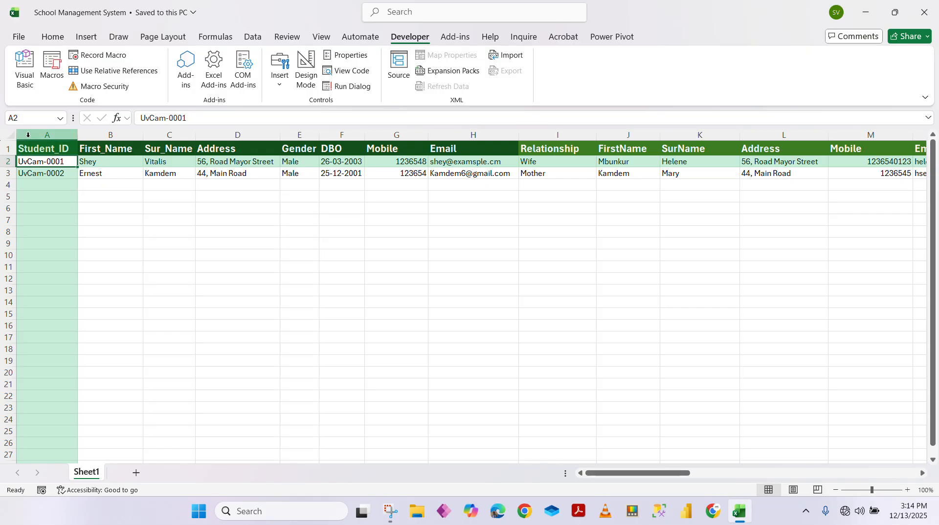
Select the student detail, guardian, and Course-to-Course Tutor header ranges in turn
{"action": "left_click_drag", "start_coordinate": [32, 145], "coordinate": [474, 142]}
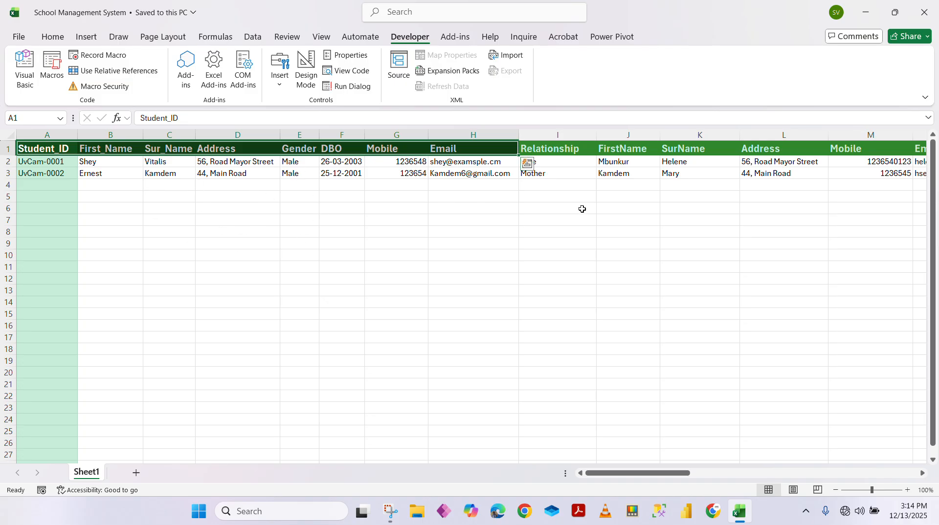
{"action": "left_click_drag", "start_coordinate": [562, 144], "coordinate": [624, 155]}
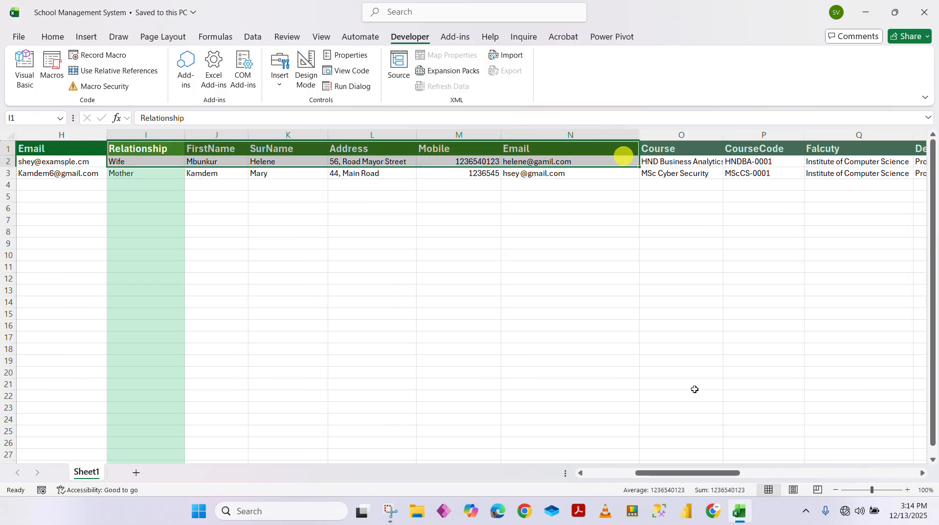
{"action": "left_click_drag", "start_coordinate": [710, 475], "coordinate": [760, 470]}
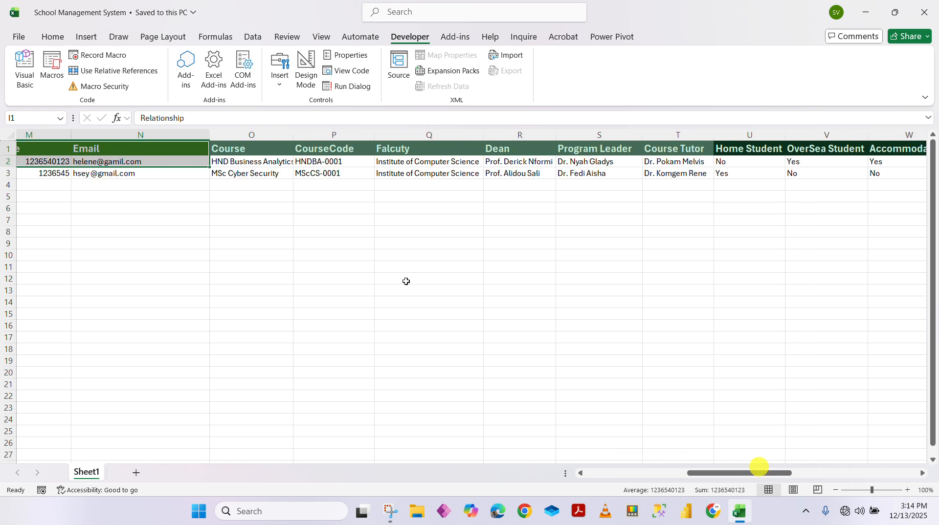
{"action": "left_click_drag", "start_coordinate": [241, 153], "coordinate": [667, 146]}
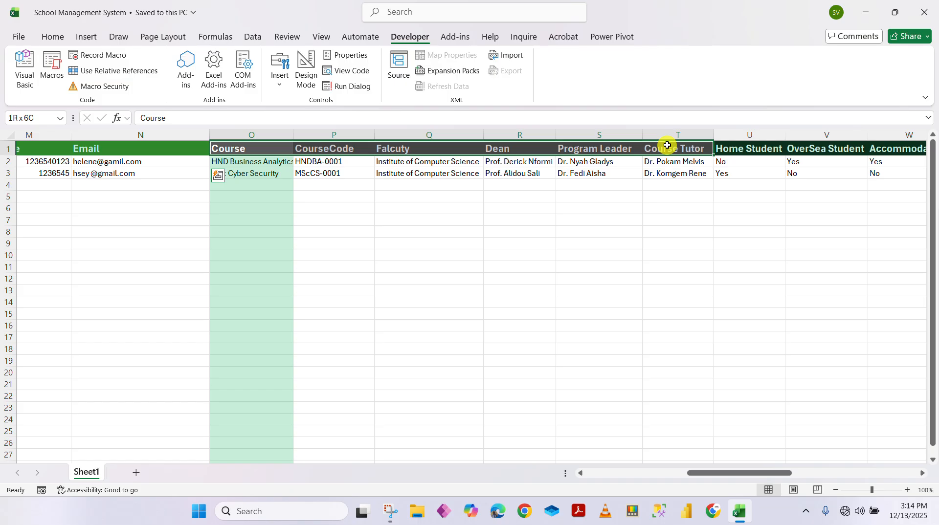
{"action": "left_click_drag", "start_coordinate": [667, 146], "coordinate": [667, 145]}
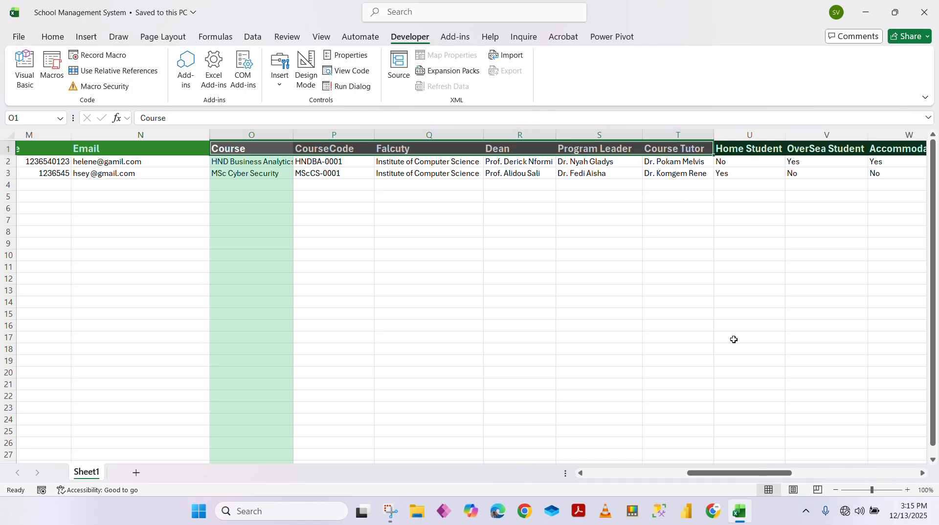
Select the Home Student to Scholarship headers and check the Accommodation cells W1:W2
{"action": "left_click_drag", "start_coordinate": [737, 476], "coordinate": [797, 472]}
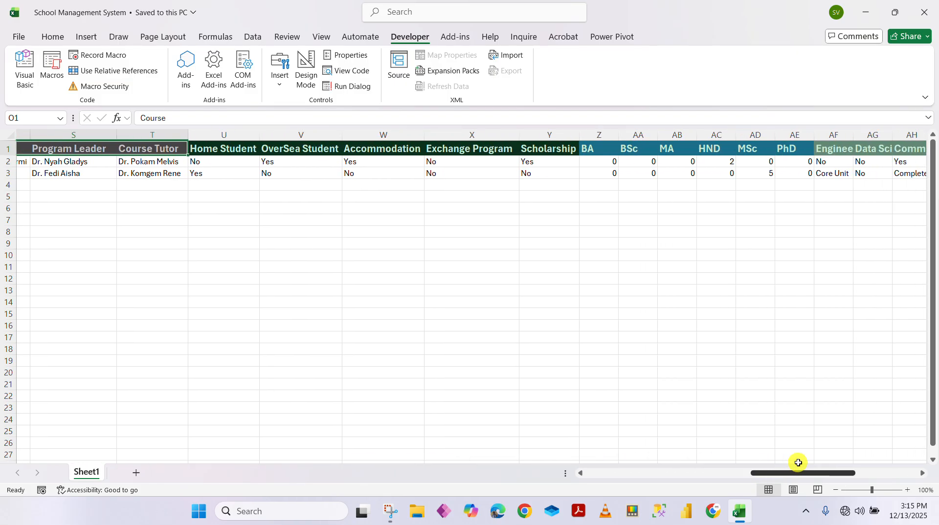
{"action": "left_click_drag", "start_coordinate": [224, 148], "coordinate": [531, 142]}
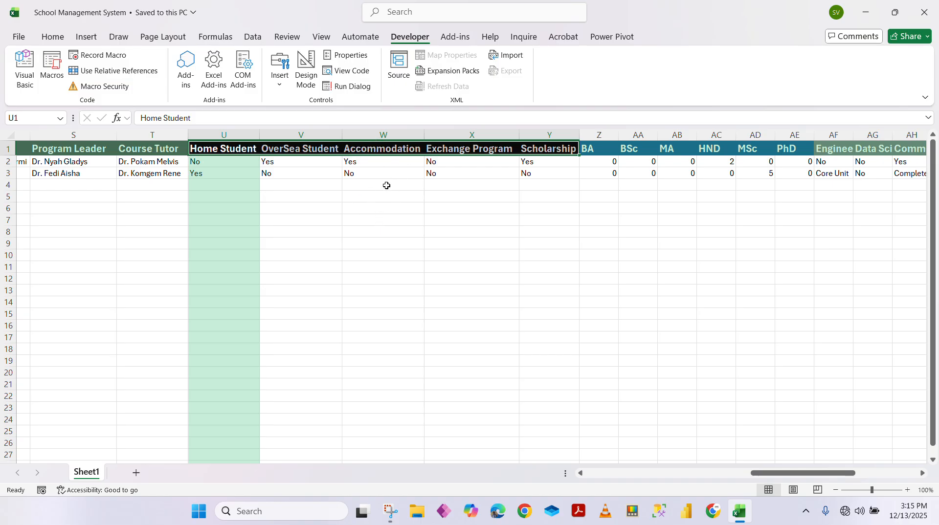
{"action": "left_click", "coordinate": [377, 163]}
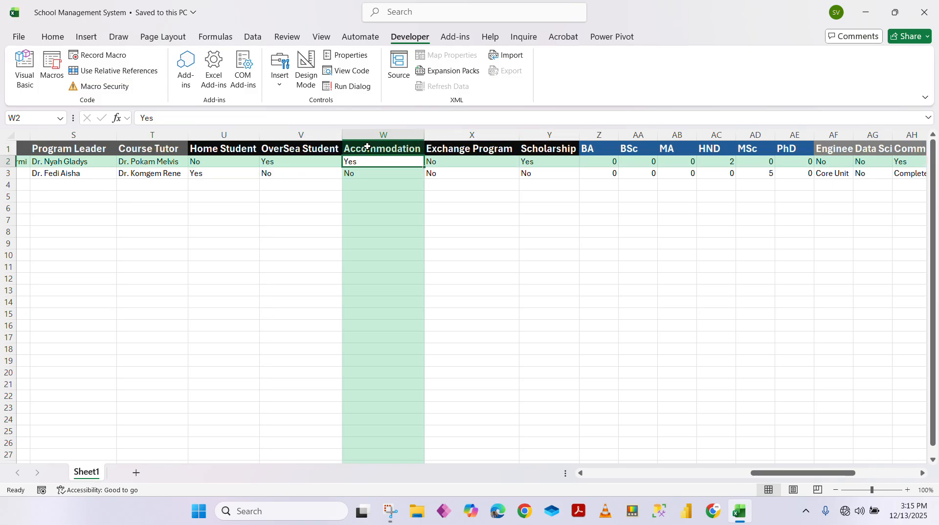
{"action": "left_click", "coordinate": [370, 152]}
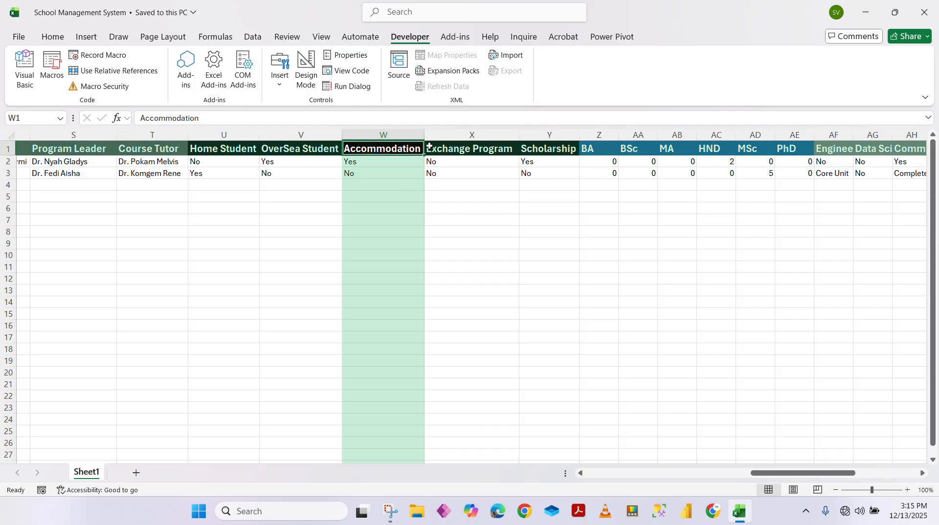
Check the Exchange Program values in X2:X3 and the Scholarship cells Y1:Y3
{"action": "left_click", "coordinate": [450, 160]}
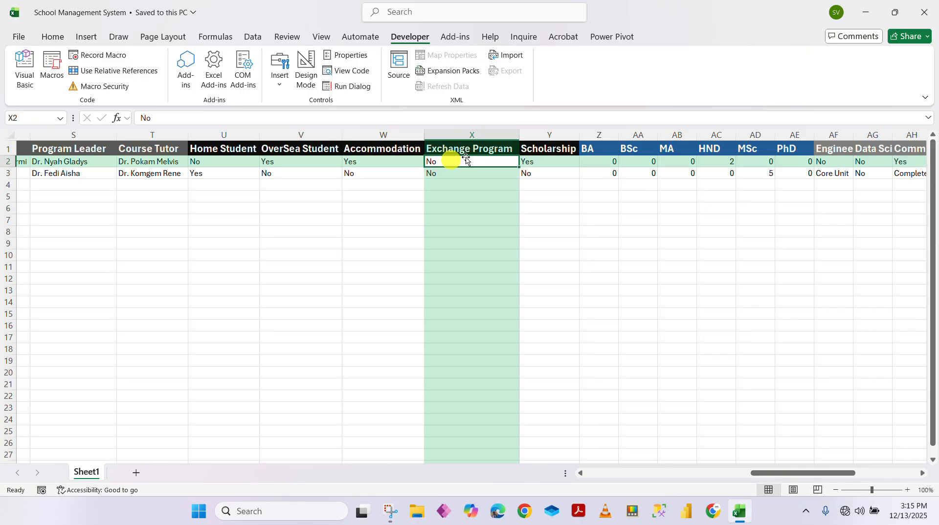
{"action": "left_click", "coordinate": [441, 175]}
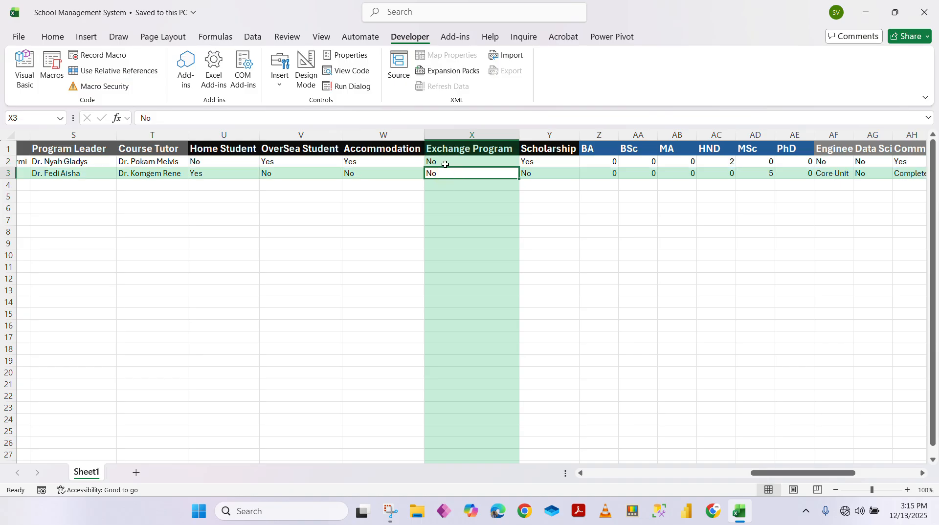
{"action": "left_click", "coordinate": [444, 162]}
{"action": "left_click", "coordinate": [451, 176]}
{"action": "left_click", "coordinate": [444, 159]}
{"action": "left_click", "coordinate": [447, 174]}
{"action": "left_click", "coordinate": [432, 160]}
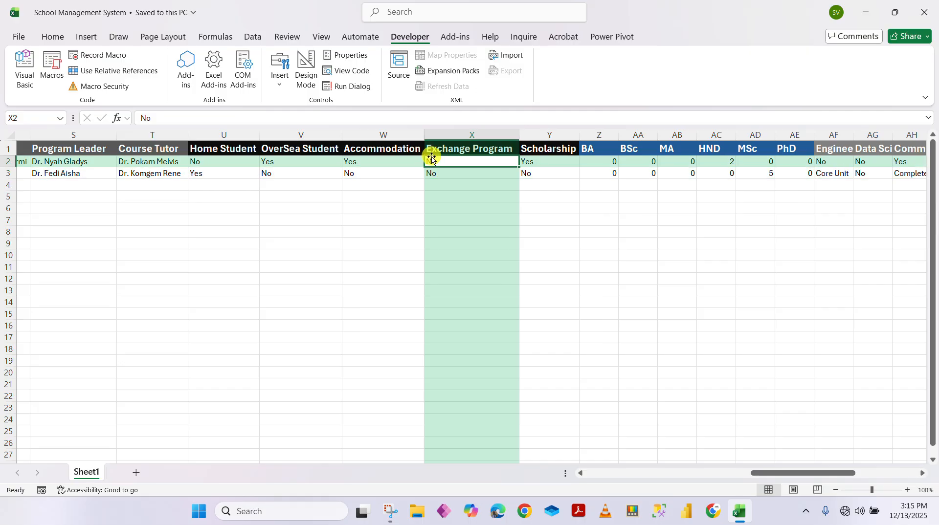
{"action": "left_click", "coordinate": [535, 148]}
{"action": "left_click", "coordinate": [538, 160]}
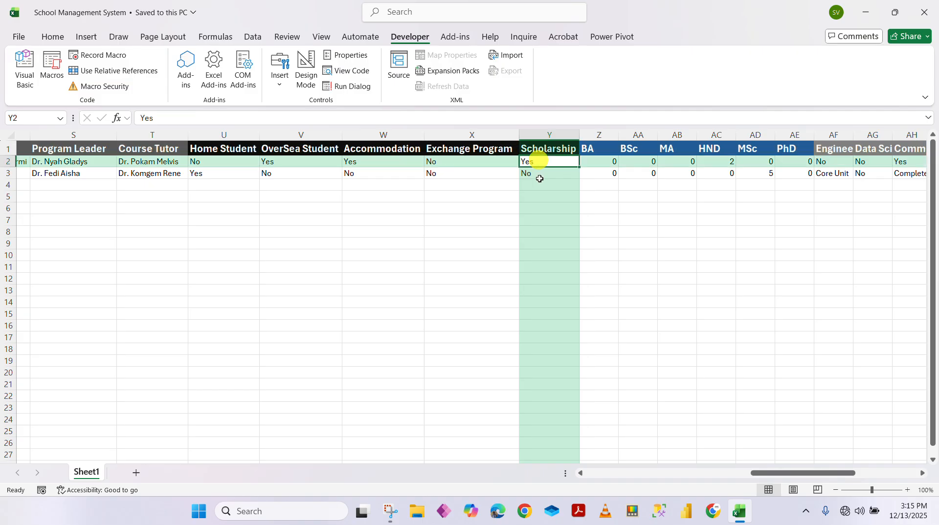
{"action": "left_click", "coordinate": [538, 176]}
{"action": "left_click", "coordinate": [533, 160]}
Select the BA to PhD degree headers and inspect the BA cells, cancelling an accidental overwrite of Z3
{"action": "left_click_drag", "start_coordinate": [765, 474], "coordinate": [813, 468]}
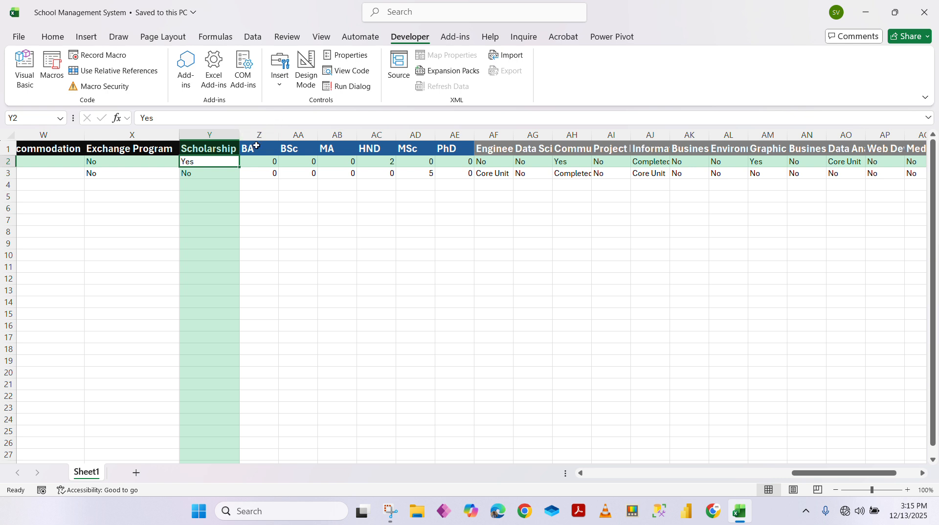
{"action": "left_click_drag", "start_coordinate": [251, 150], "coordinate": [441, 145]}
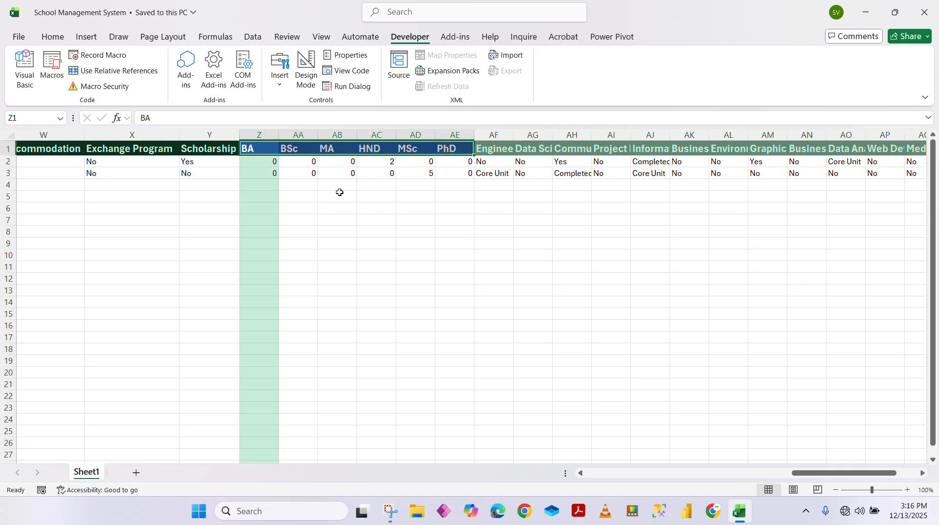
{"action": "left_click", "coordinate": [367, 242]}
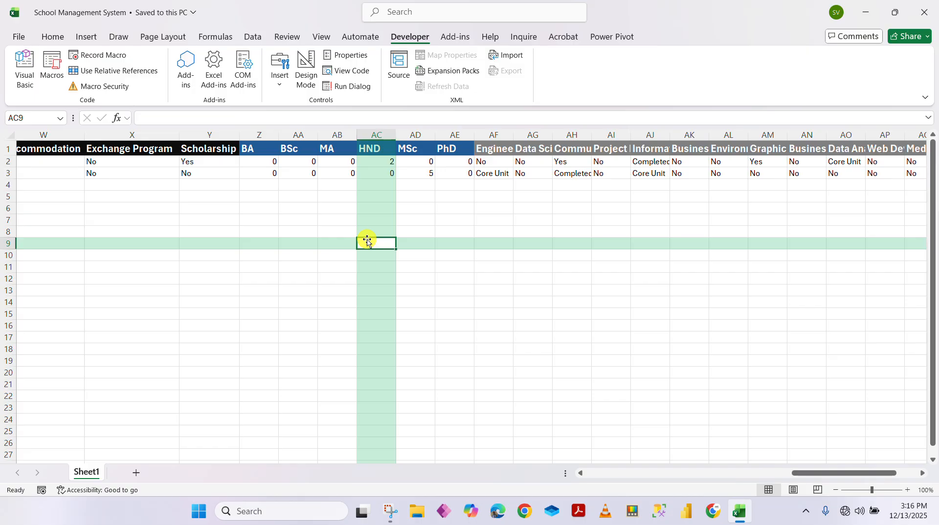
{"action": "left_click", "coordinate": [261, 152]}
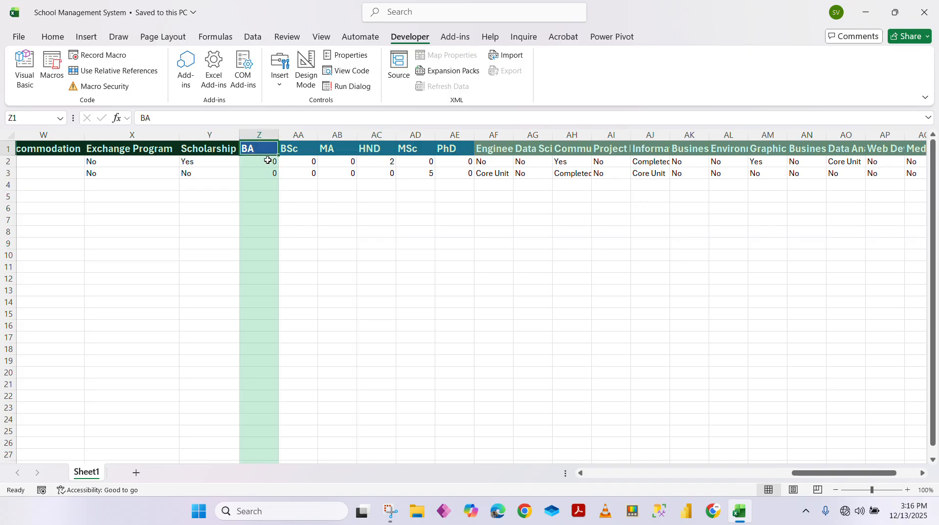
{"action": "left_click", "coordinate": [267, 160]}
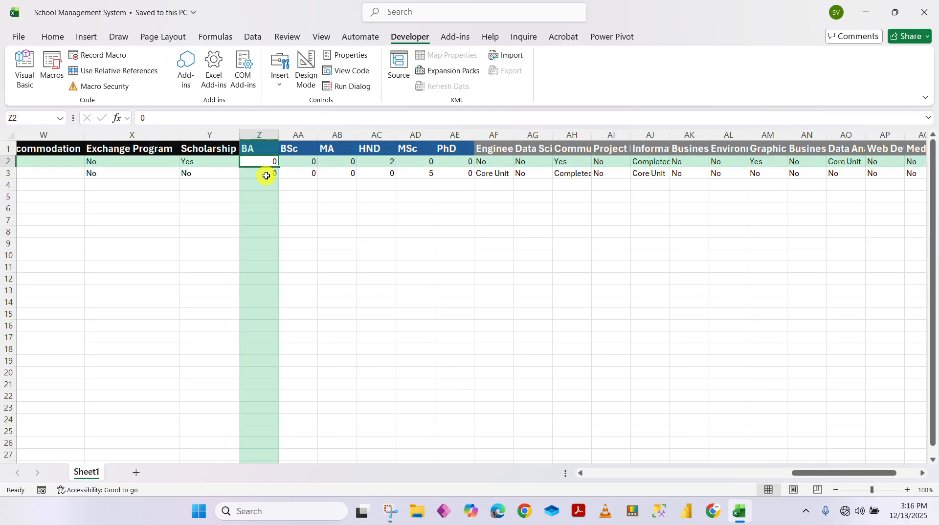
{"action": "left_click_drag", "start_coordinate": [267, 175], "coordinate": [266, 175]}
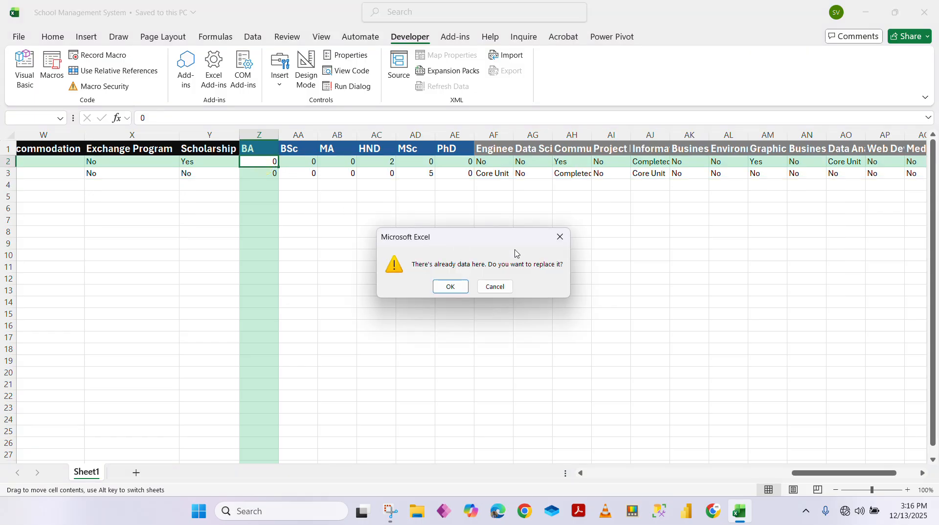
{"action": "left_click", "coordinate": [559, 237]}
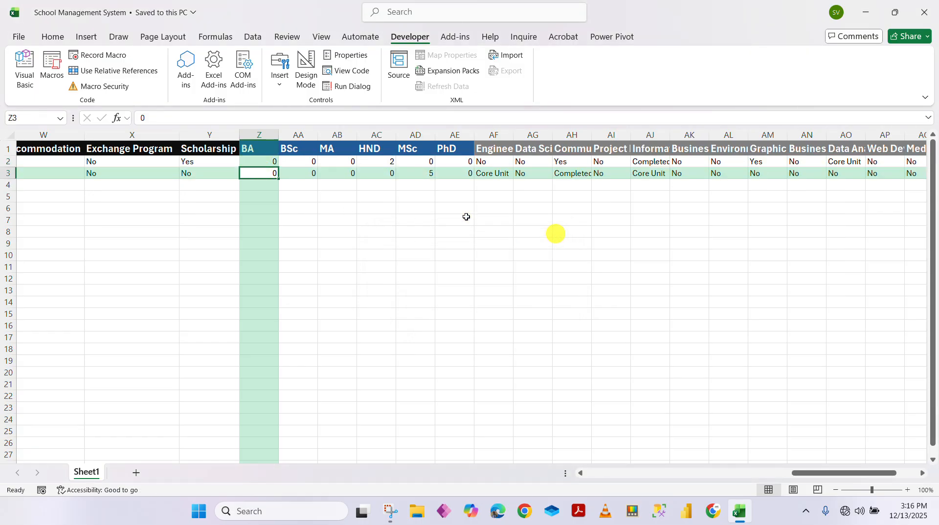
Select the course headers from Engineering in AF1 through AM1
{"action": "left_click", "coordinate": [296, 150]}
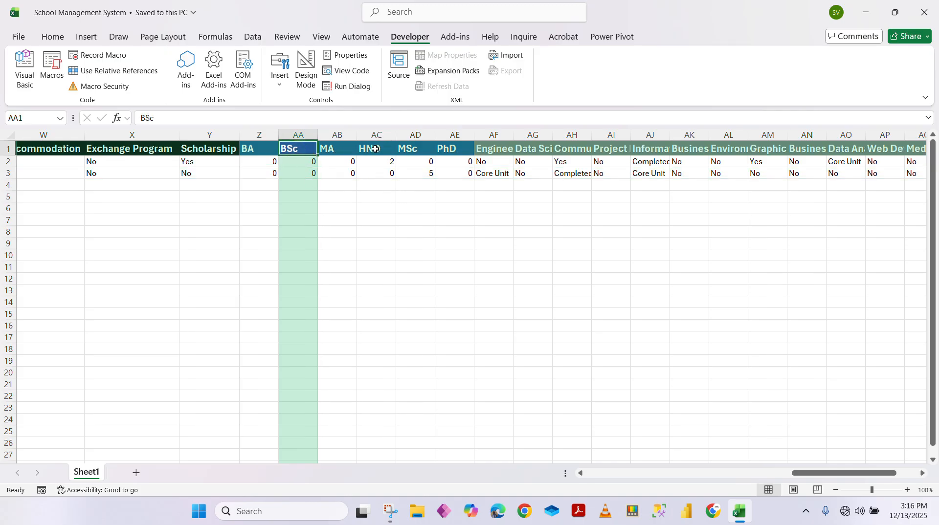
{"action": "left_click", "coordinate": [375, 149]}
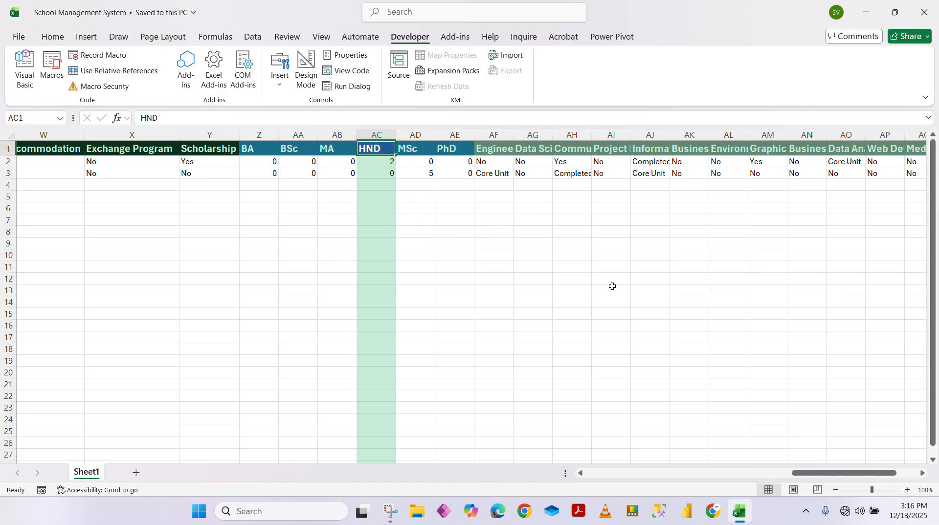
{"action": "left_click_drag", "start_coordinate": [810, 474], "coordinate": [849, 468]}
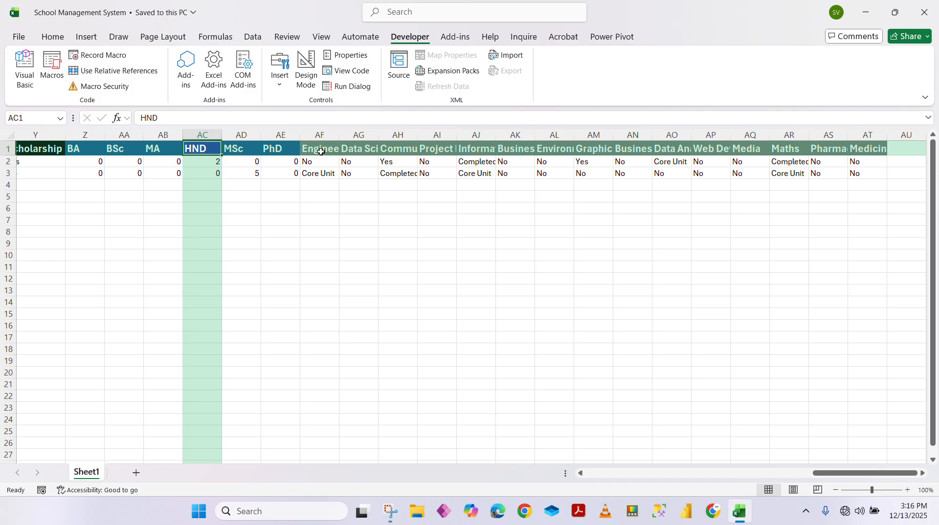
{"action": "left_click_drag", "start_coordinate": [321, 152], "coordinate": [878, 137]}
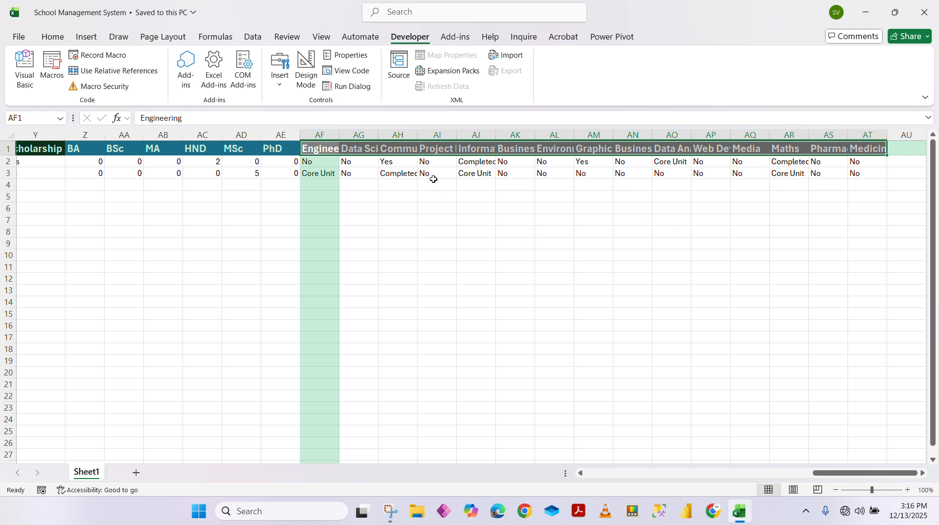
AutoFit columns AF to AJ for Engineering, Data Science, Communication, Project Mangement and Information
{"action": "double_click", "coordinate": [337, 132]}
{"action": "double_click", "coordinate": [399, 132]}
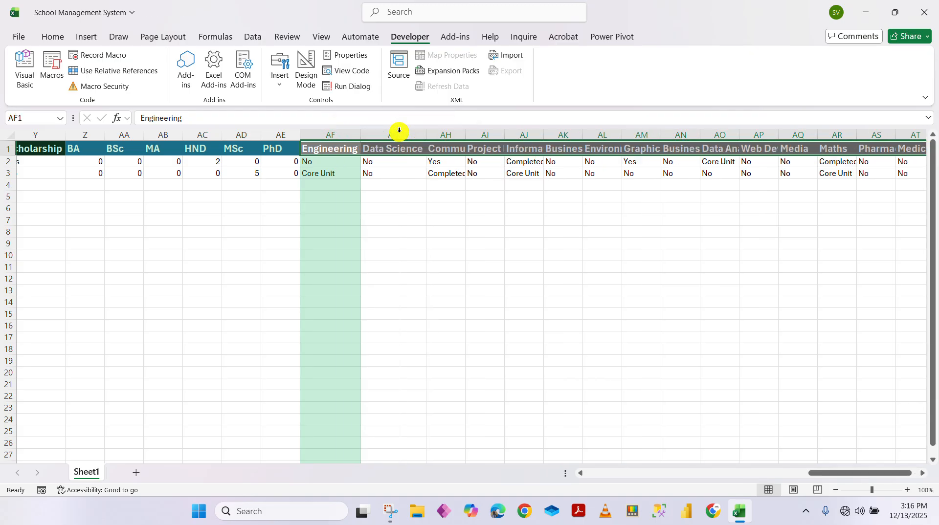
{"action": "left_click_drag", "start_coordinate": [464, 137], "coordinate": [465, 137]}
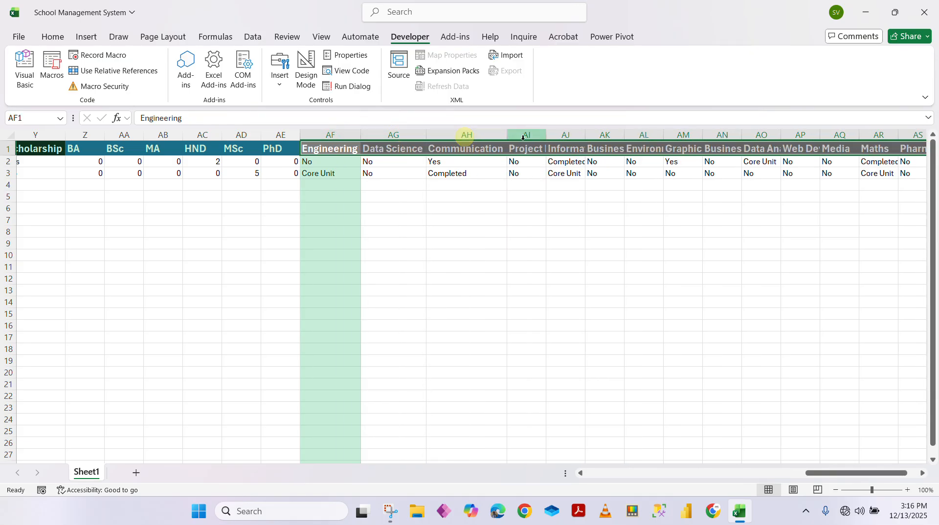
{"action": "double_click", "coordinate": [546, 133]}
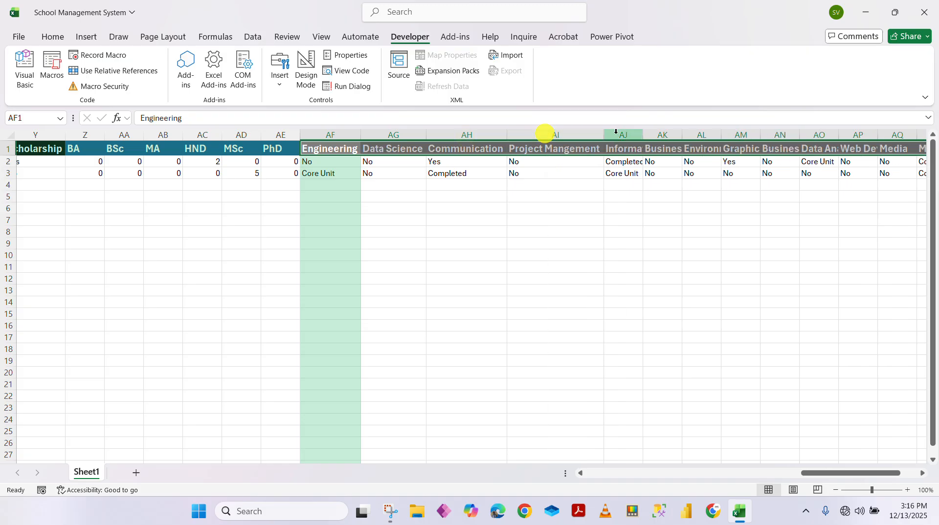
{"action": "double_click", "coordinate": [642, 131]}
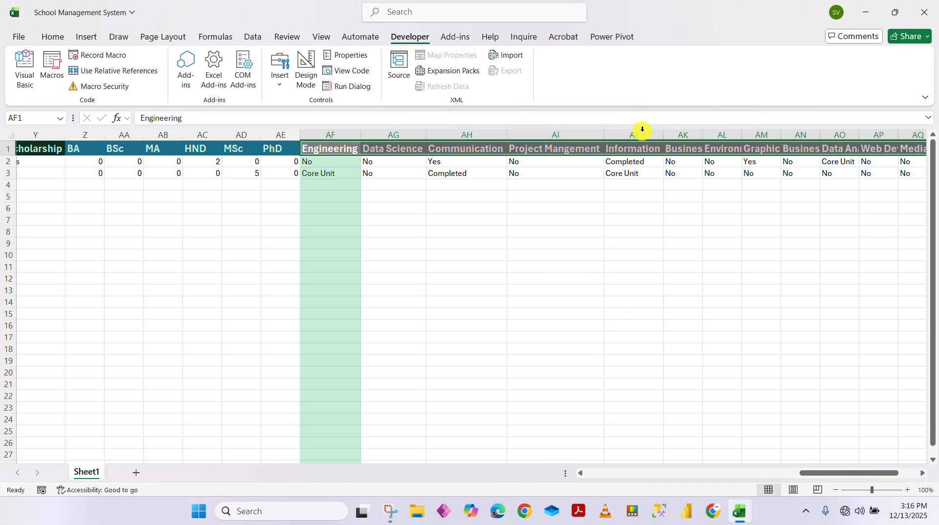
{"action": "double_click", "coordinate": [665, 131]}
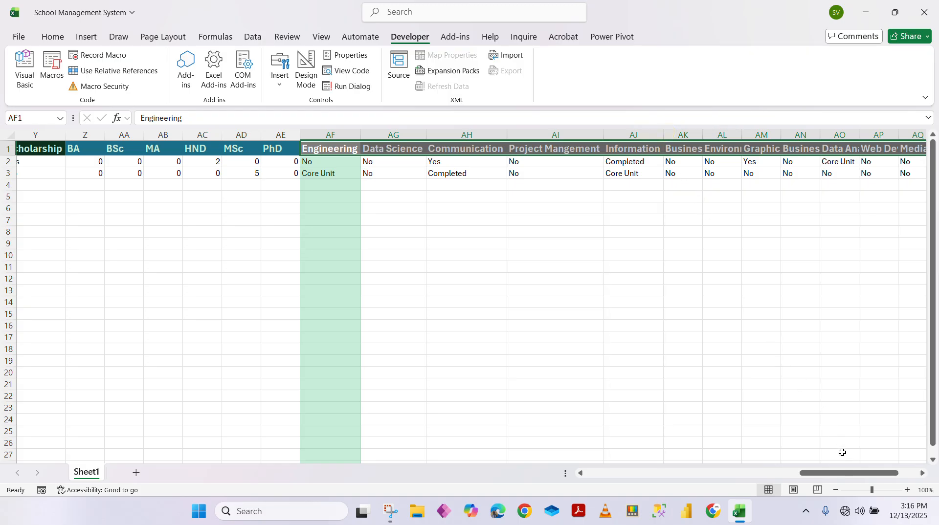
{"action": "left_click_drag", "start_coordinate": [849, 476], "coordinate": [867, 475]}
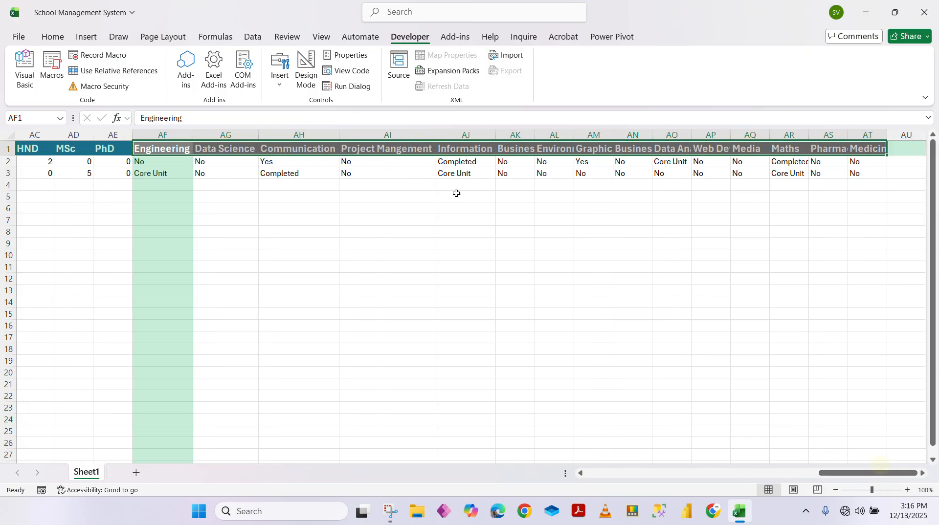
AutoFit columns AK to AN for Business Management, Environmental Science, Graphic Design and Business Administration
{"action": "left_click", "coordinate": [462, 148]}
{"action": "left_click", "coordinate": [529, 207]}
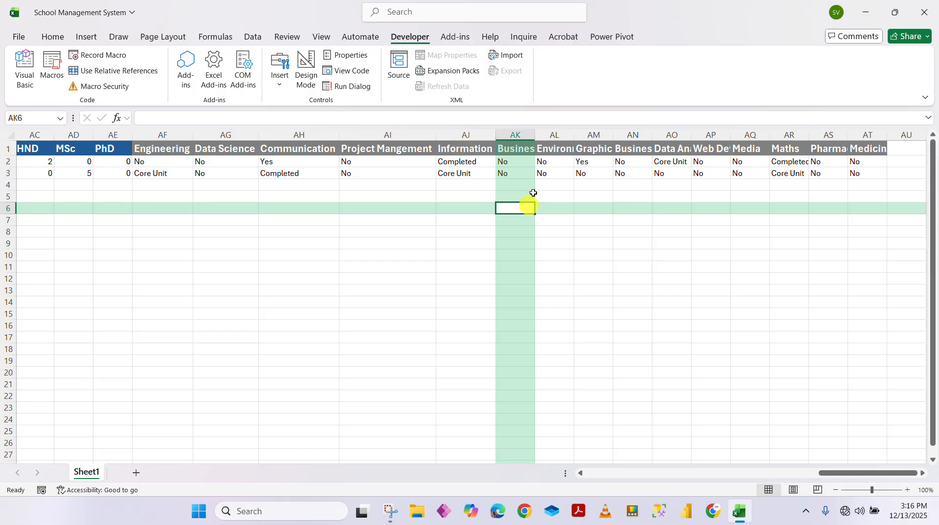
{"action": "double_click", "coordinate": [536, 130]}
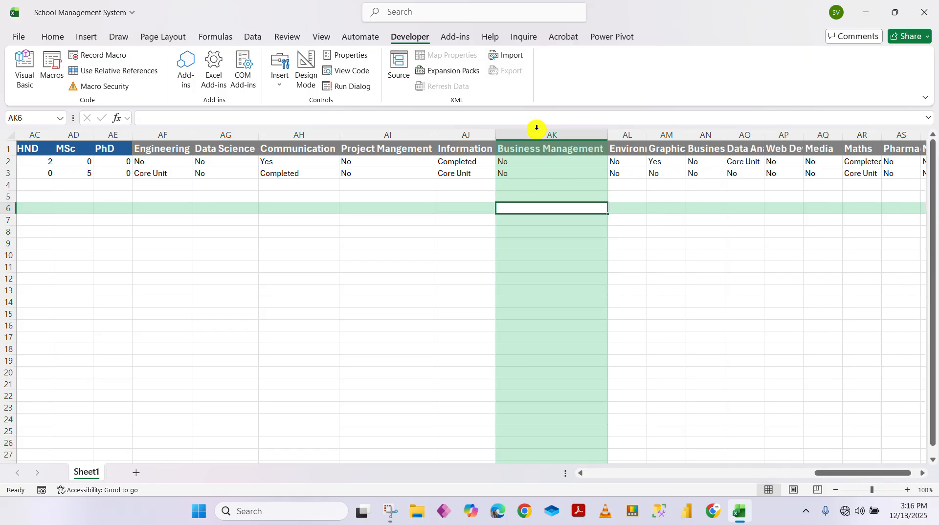
{"action": "double_click", "coordinate": [649, 138]}
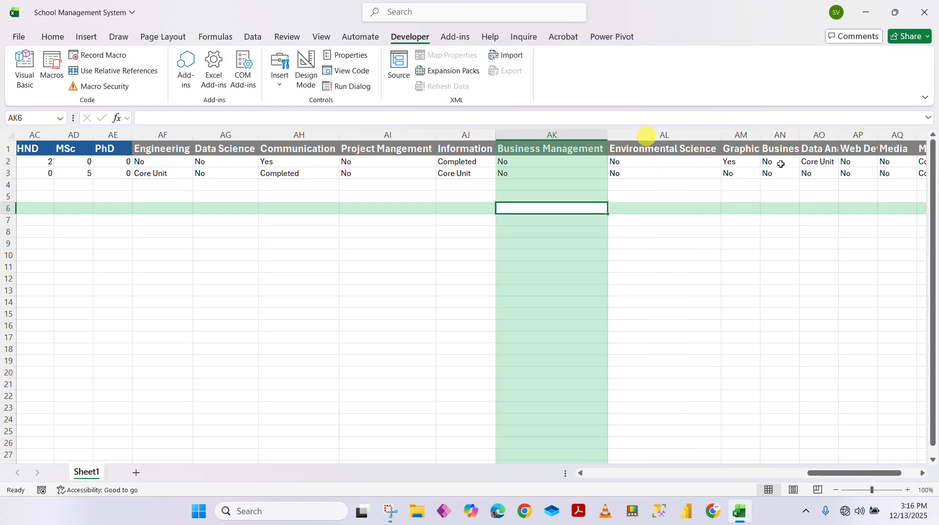
{"action": "double_click", "coordinate": [764, 133]}
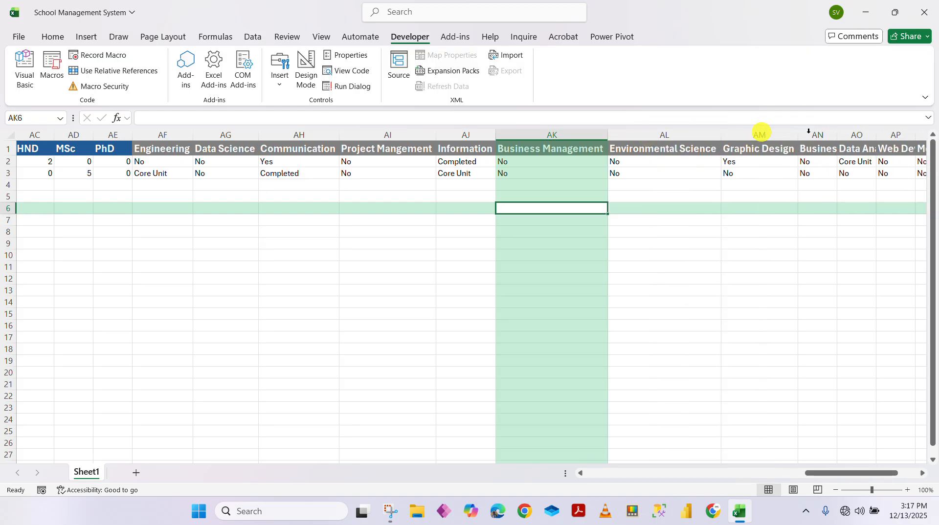
{"action": "double_click", "coordinate": [837, 134]}
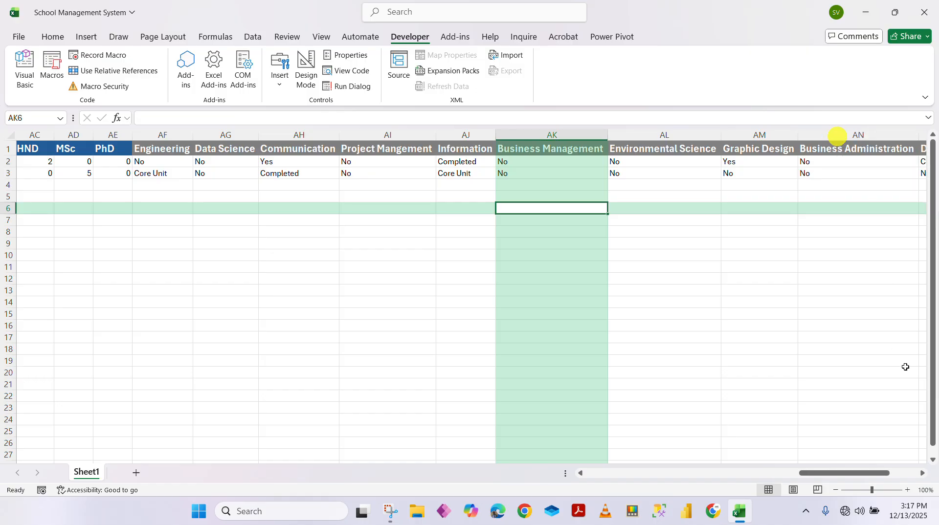
{"action": "left_click_drag", "start_coordinate": [844, 473], "coordinate": [896, 462]}
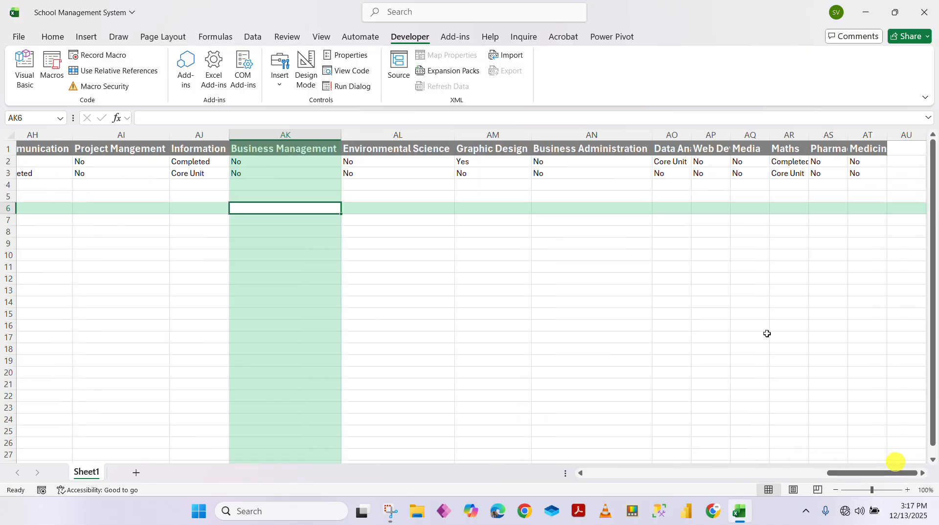
AutoFit AO and AP, widen AT so Medicine shows fully, then scroll back toward column A
{"action": "double_click", "coordinate": [690, 135]}
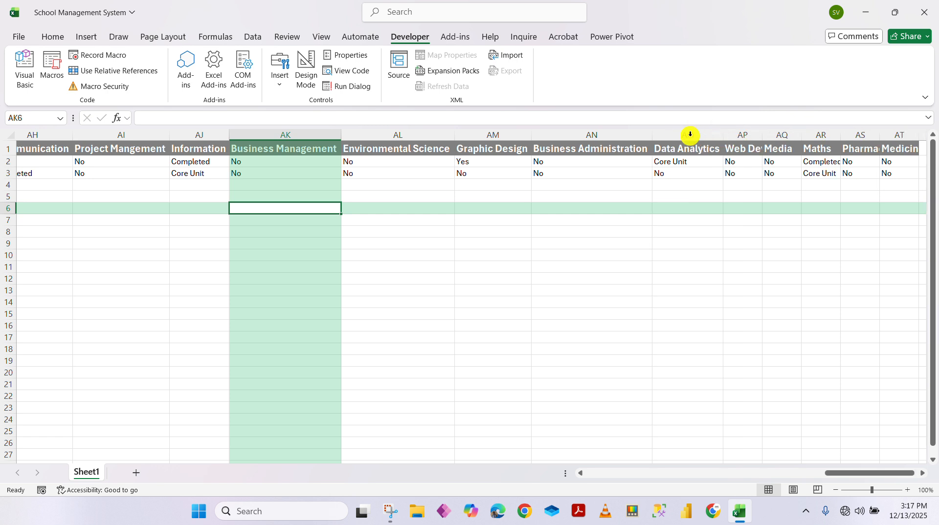
{"action": "double_click", "coordinate": [763, 134]}
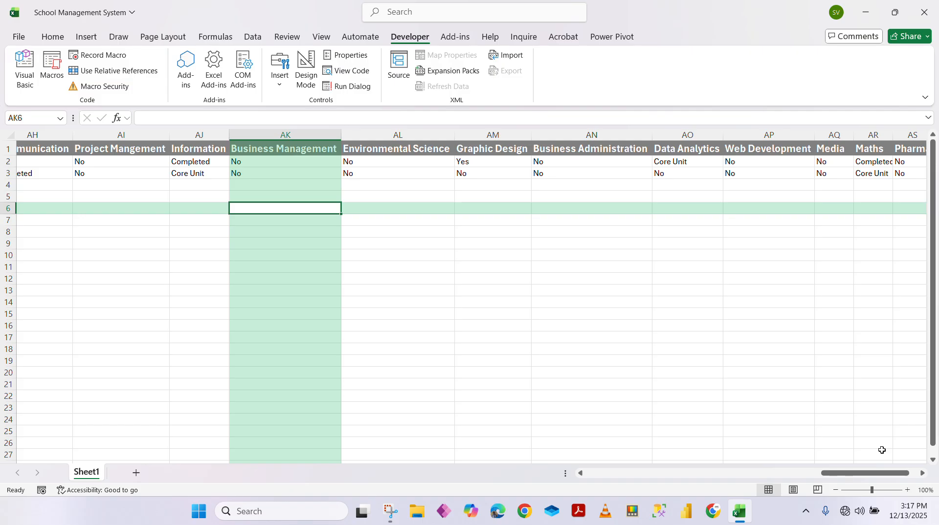
{"action": "left_click_drag", "start_coordinate": [861, 473], "coordinate": [871, 477]}
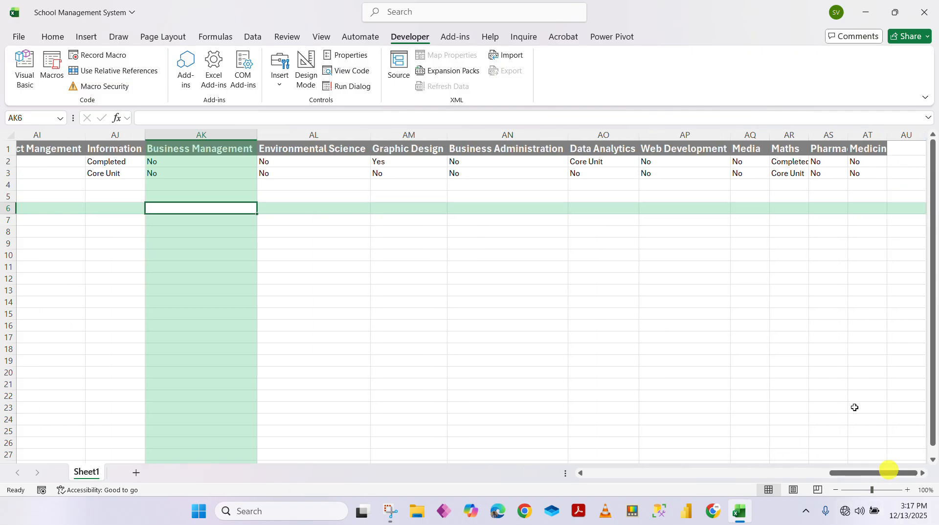
{"action": "left_click_drag", "start_coordinate": [887, 137], "coordinate": [895, 137]}
{"action": "left_click", "coordinate": [739, 256]}
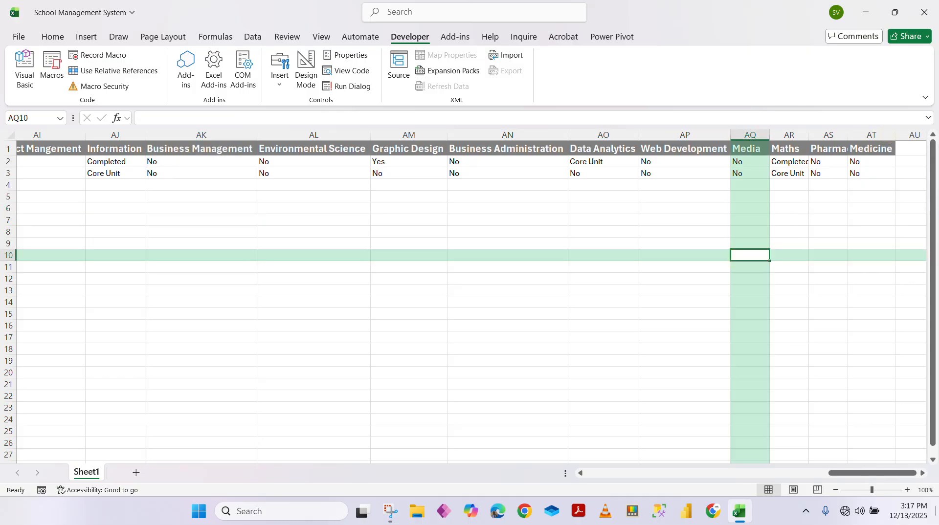
{"action": "left_click_drag", "start_coordinate": [876, 473], "coordinate": [615, 472]}
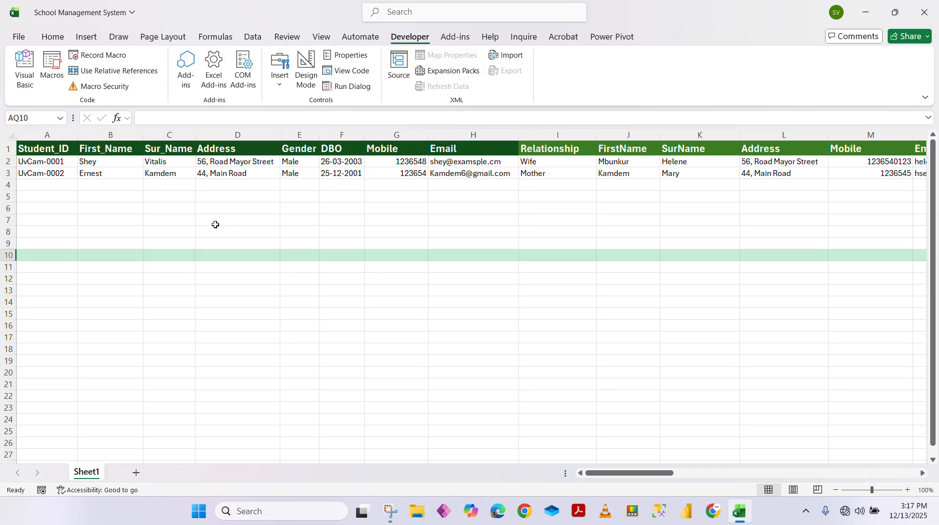
Try the View menu's object view, which starts a macro recording under the default name
{"action": "left_click", "coordinate": [22, 79]}
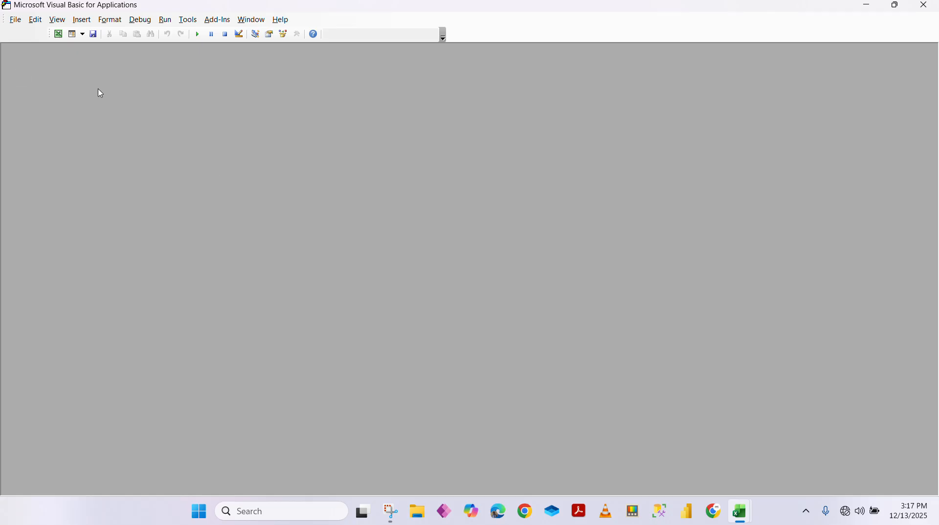
{"action": "left_click", "coordinate": [57, 21]}
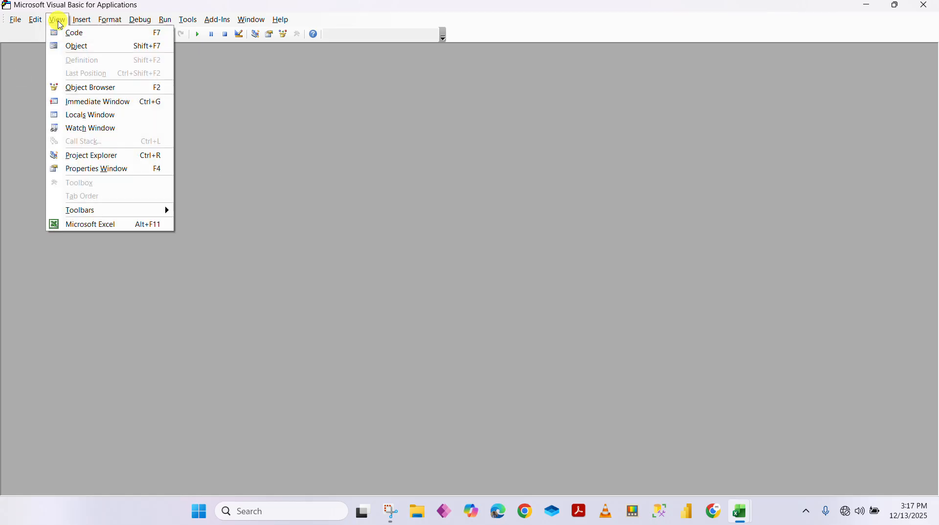
{"action": "left_click", "coordinate": [95, 50]}
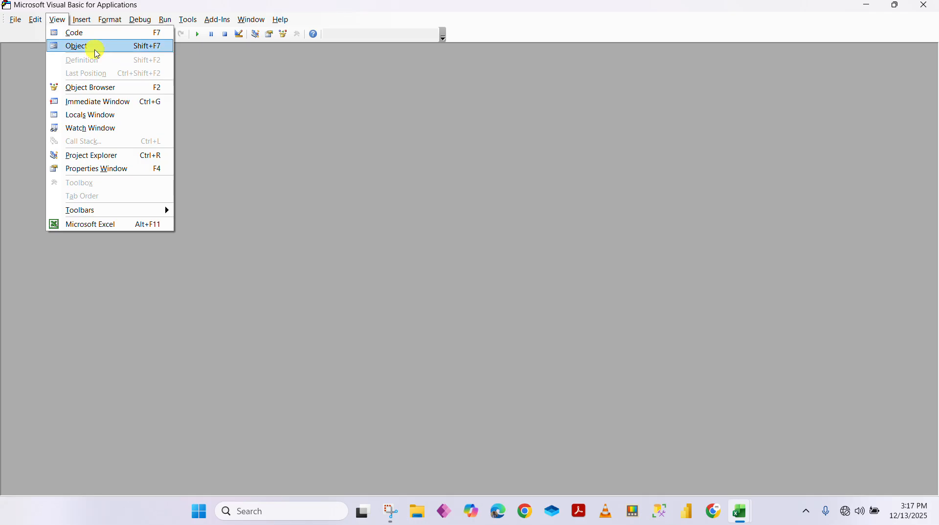
{"action": "left_click", "coordinate": [95, 49]}
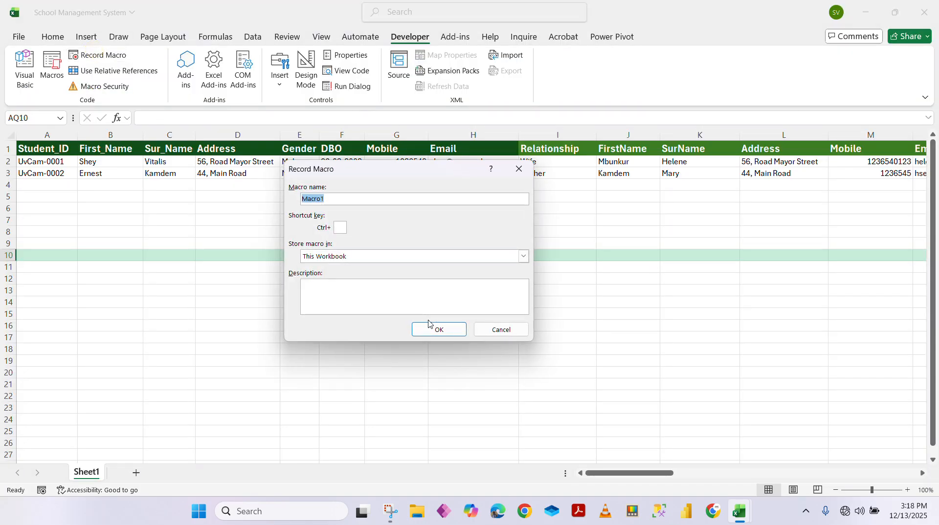
{"action": "left_click", "coordinate": [434, 328]}
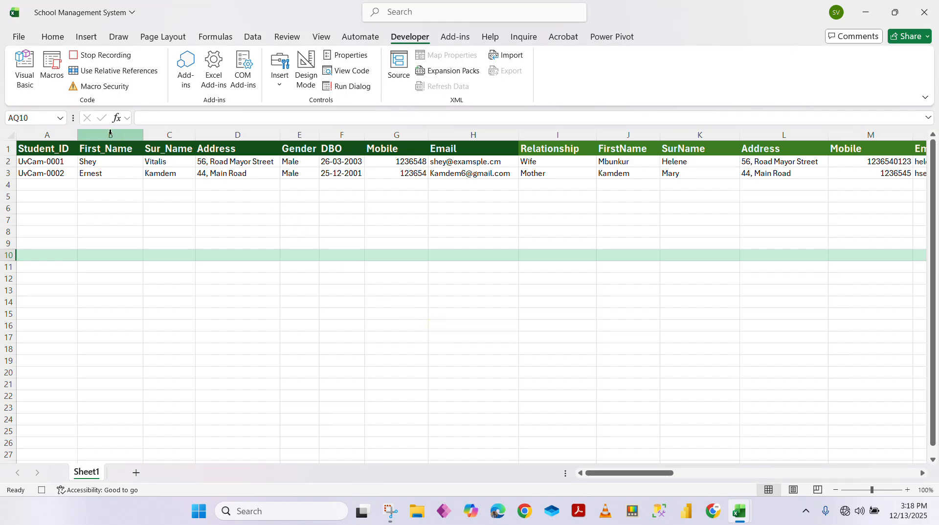
Open Sheet1's code window from the editor's View menu, then close it
{"action": "left_click", "coordinate": [22, 73]}
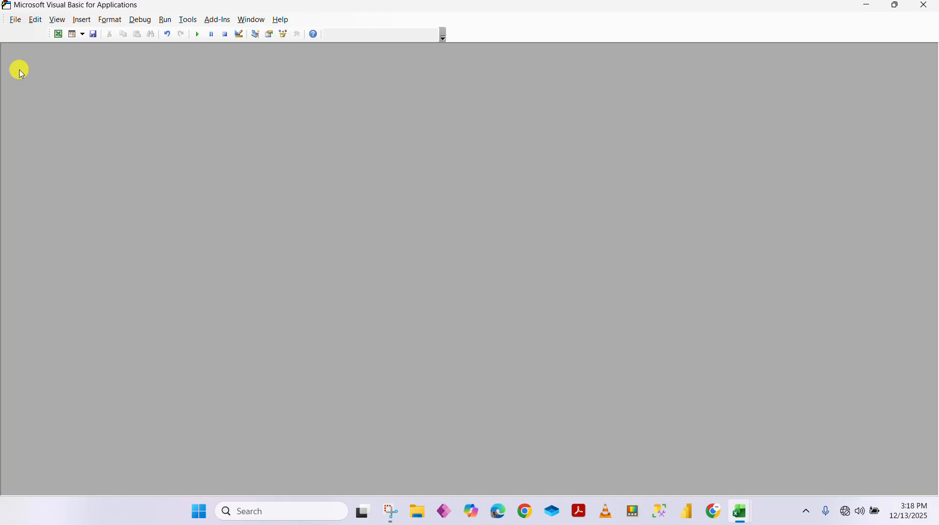
{"action": "left_click", "coordinate": [58, 20]}
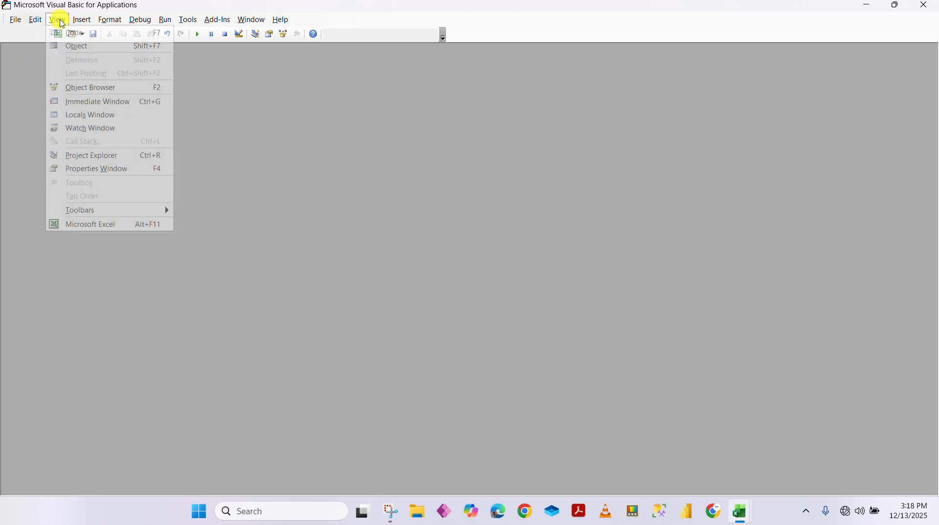
{"action": "left_click", "coordinate": [90, 32]}
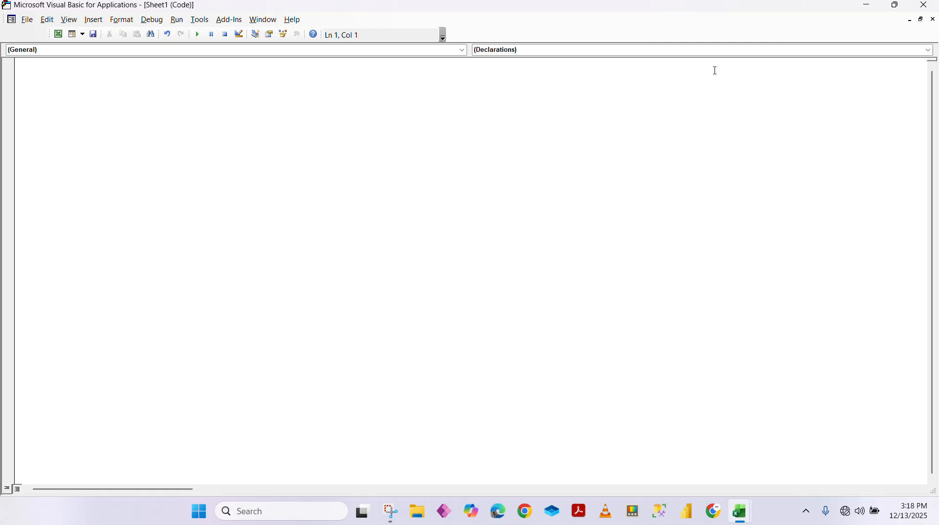
{"action": "left_click", "coordinate": [408, 21]}
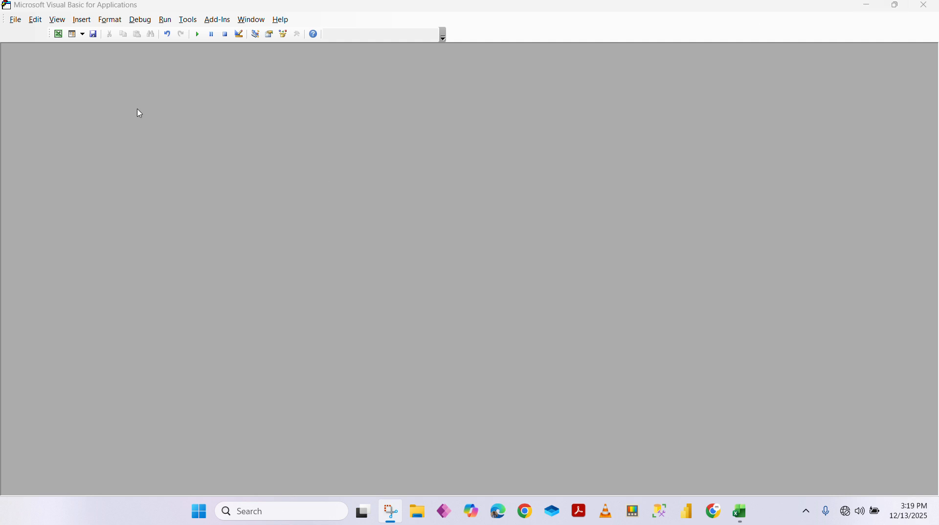
Show the Project Explorer for the School Management System workbook from the View menu
{"action": "left_click", "coordinate": [58, 21]}
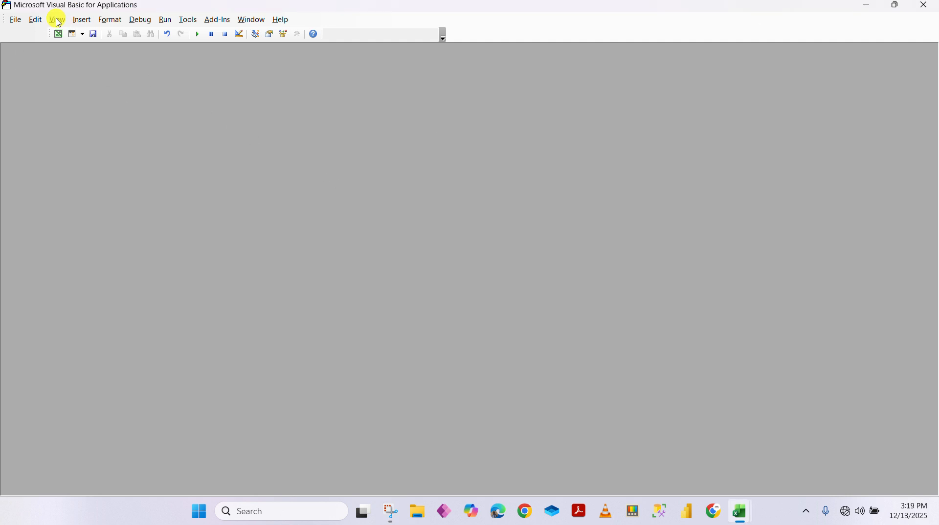
{"action": "left_click", "coordinate": [58, 21]}
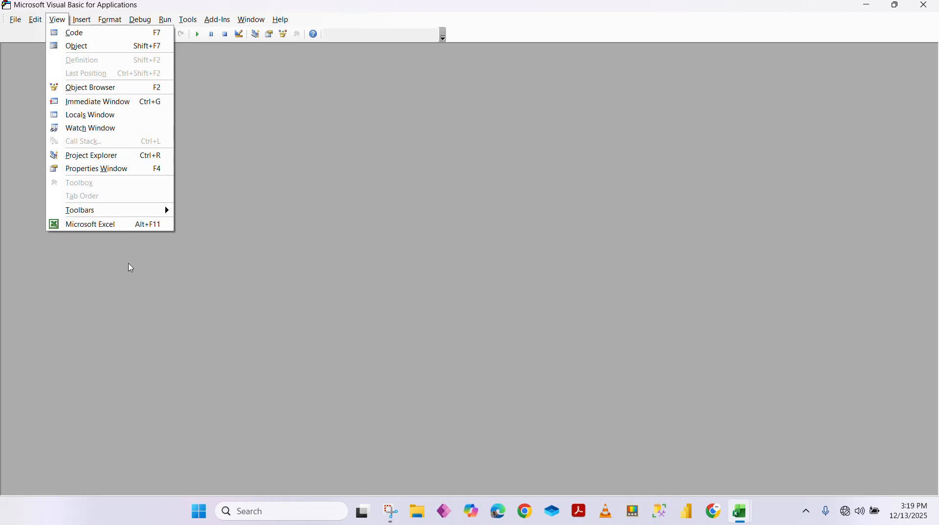
{"action": "mouse_move", "coordinate": [141, 21]}
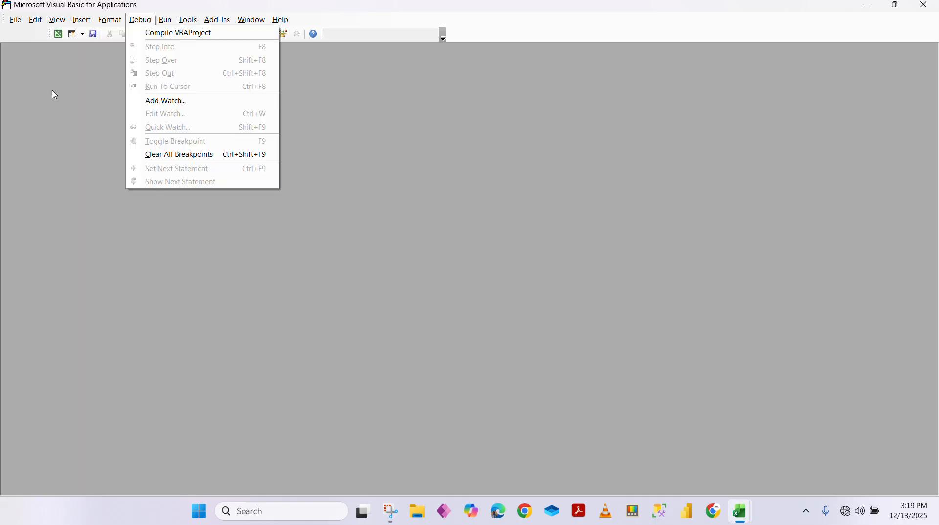
{"action": "mouse_move", "coordinate": [57, 23]}
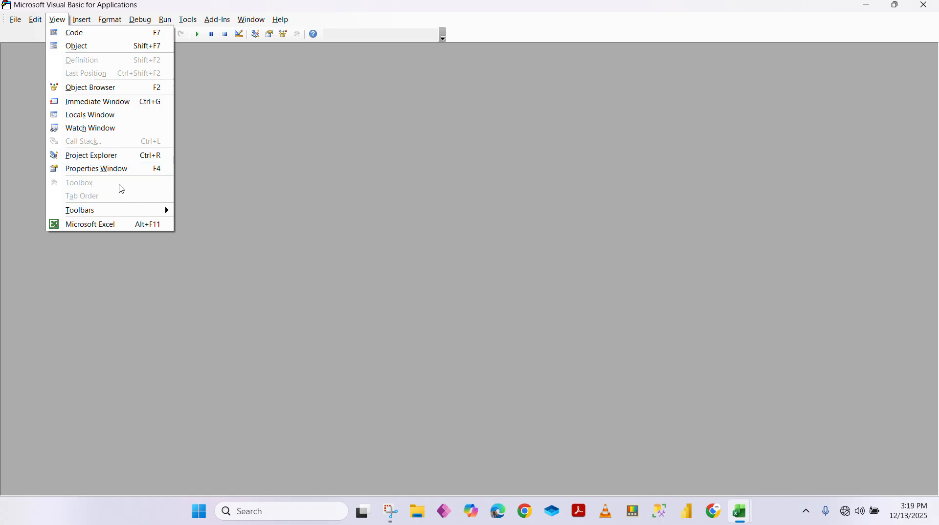
{"action": "left_click", "coordinate": [96, 155]}
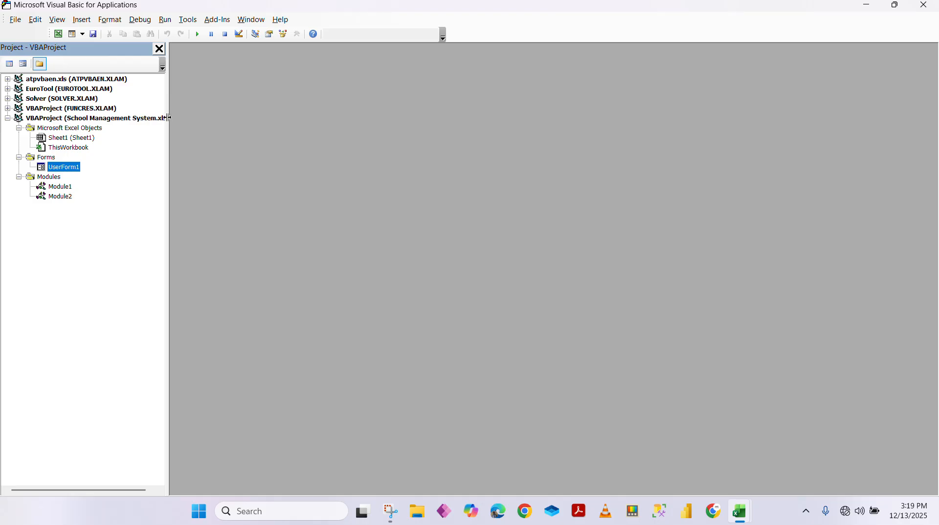
Widen the Project panel to show full names and glance at the School Management System workbook
{"action": "left_click_drag", "start_coordinate": [166, 117], "coordinate": [235, 122]}
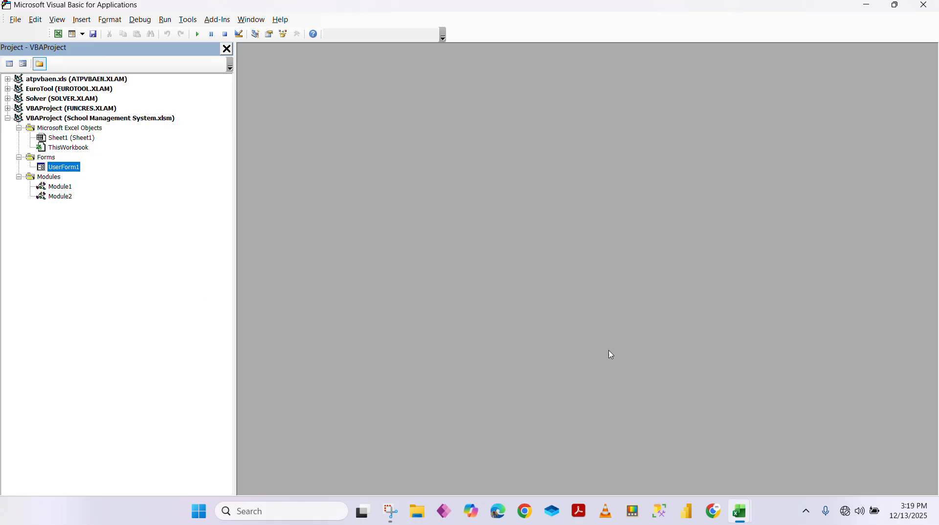
{"action": "mouse_move", "coordinate": [741, 512]}
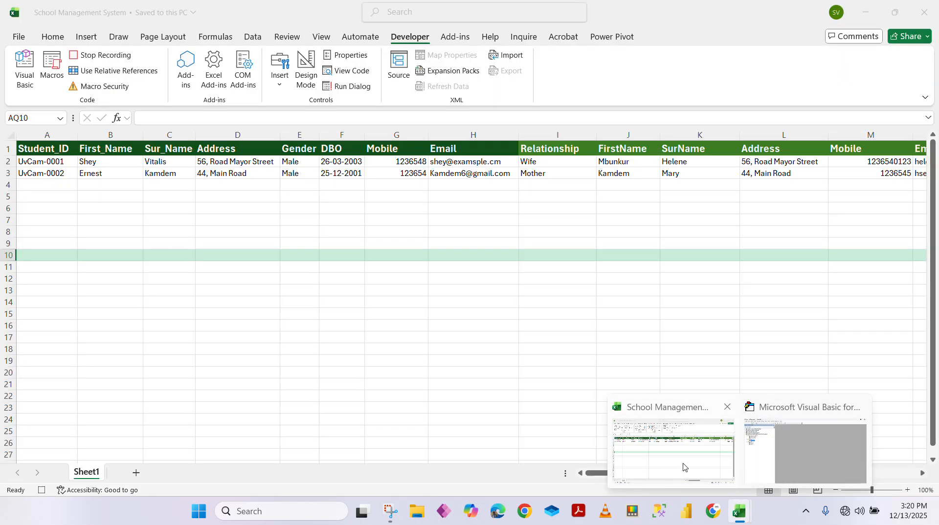
{"action": "left_click", "coordinate": [683, 467]}
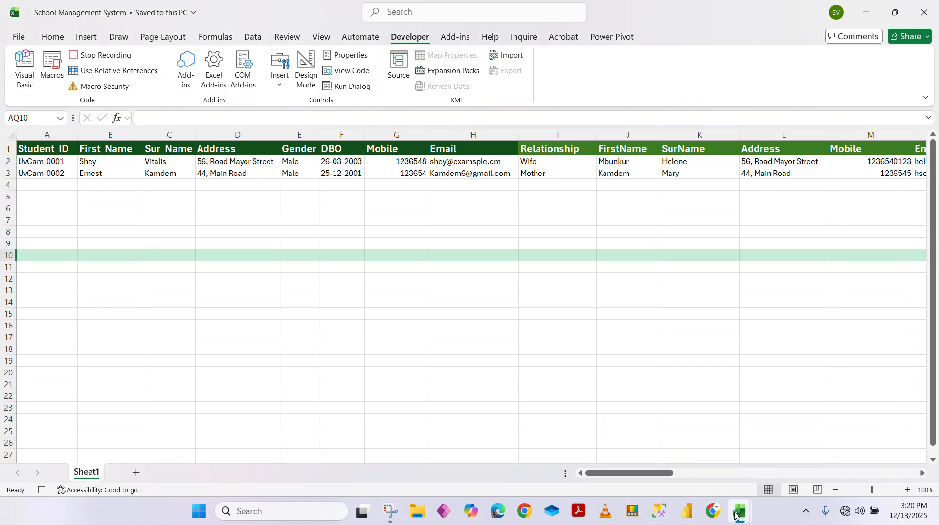
Return to the VBA editor and open UserForm1 in the form designer
{"action": "mouse_move", "coordinate": [739, 512]}
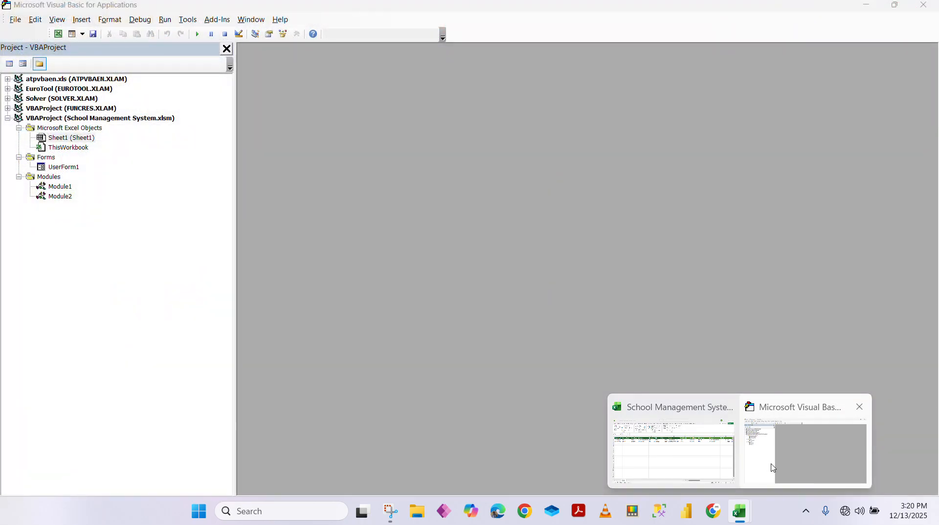
{"action": "left_click", "coordinate": [771, 465]}
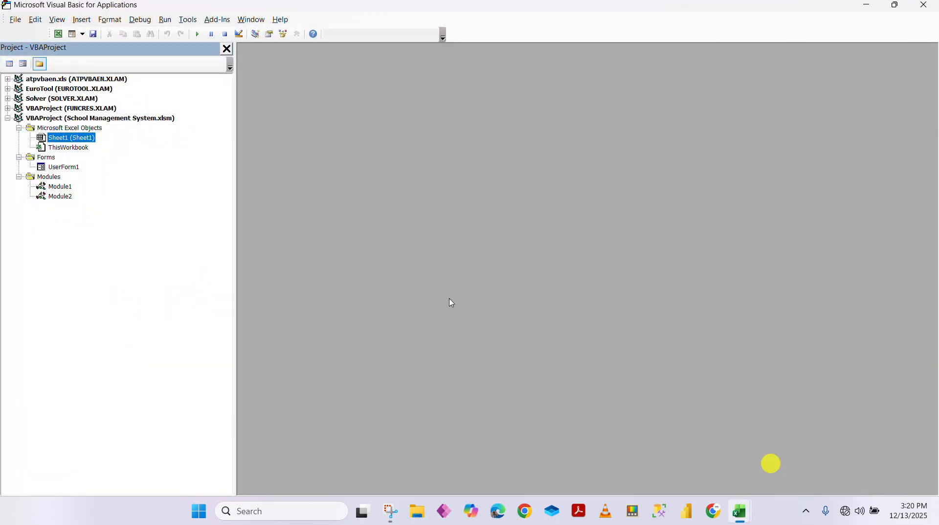
{"action": "double_click", "coordinate": [68, 168]}
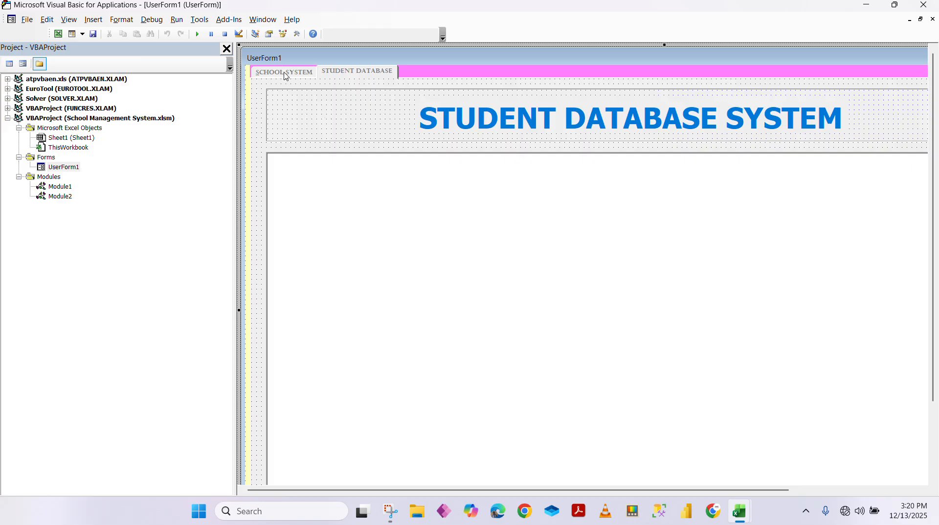
Show the SCHOOL SYSTEM page and narrow the Project pane to enlarge the form area
{"action": "left_click", "coordinate": [284, 72]}
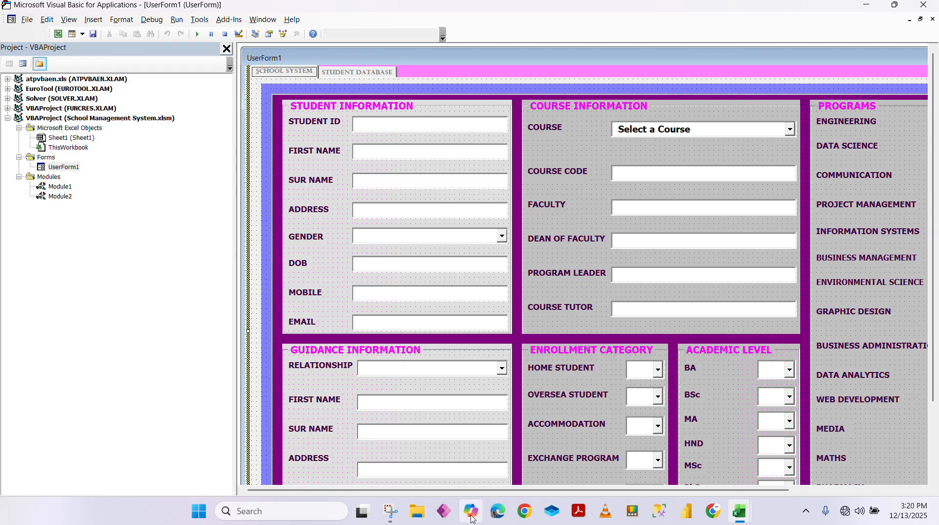
{"action": "left_click_drag", "start_coordinate": [449, 491], "coordinate": [540, 491]}
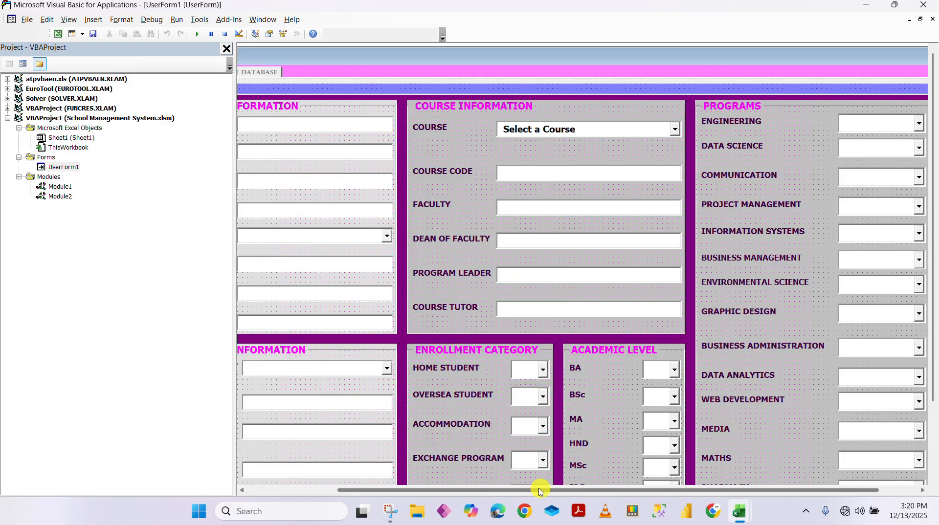
{"action": "left_click_drag", "start_coordinate": [236, 302], "coordinate": [76, 314]}
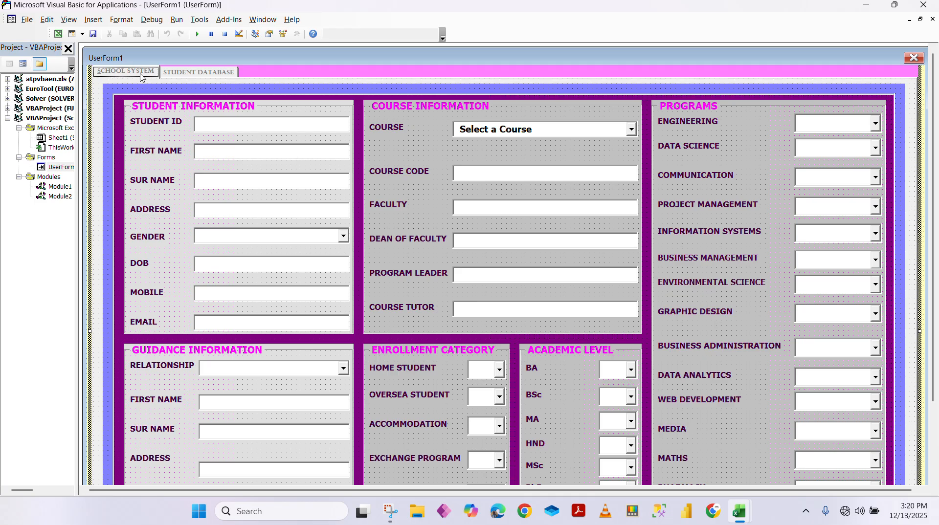
Switch between the form's two pages, ending on STUDENT DATABASE with its title label selected
{"action": "left_click", "coordinate": [204, 74]}
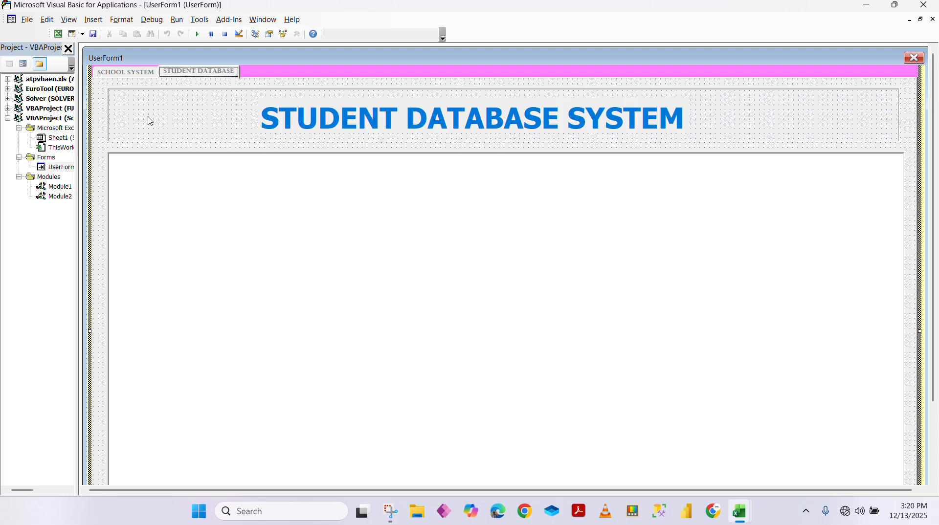
{"action": "left_click", "coordinate": [122, 74]}
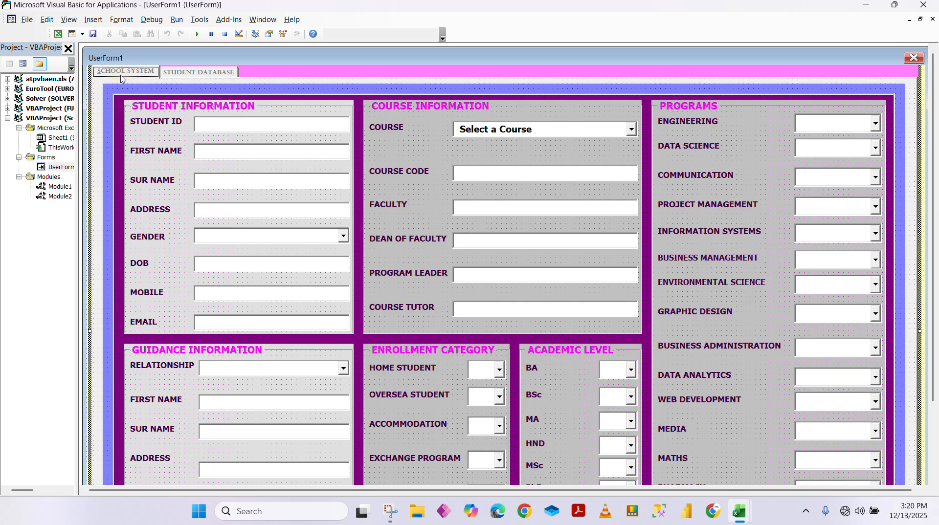
{"action": "left_click", "coordinate": [200, 74]}
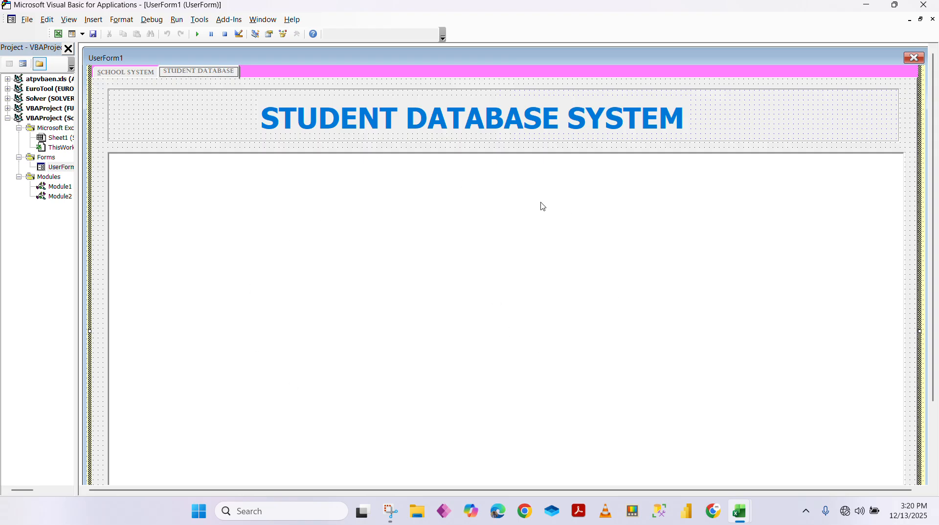
{"action": "left_click", "coordinate": [633, 122]}
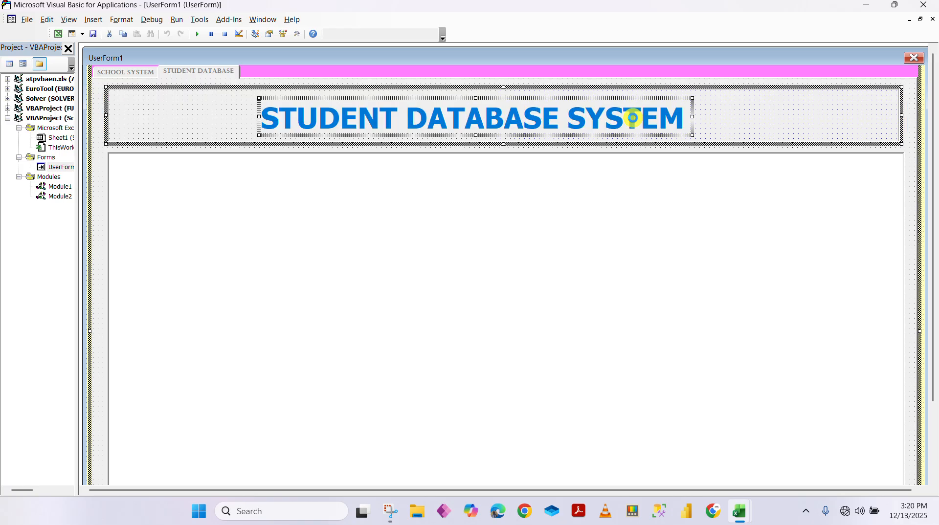
Generate an empty Label50_Click handler for the STUDENT DATABASE SYSTEM title and close the code window
{"action": "double_click", "coordinate": [683, 119]}
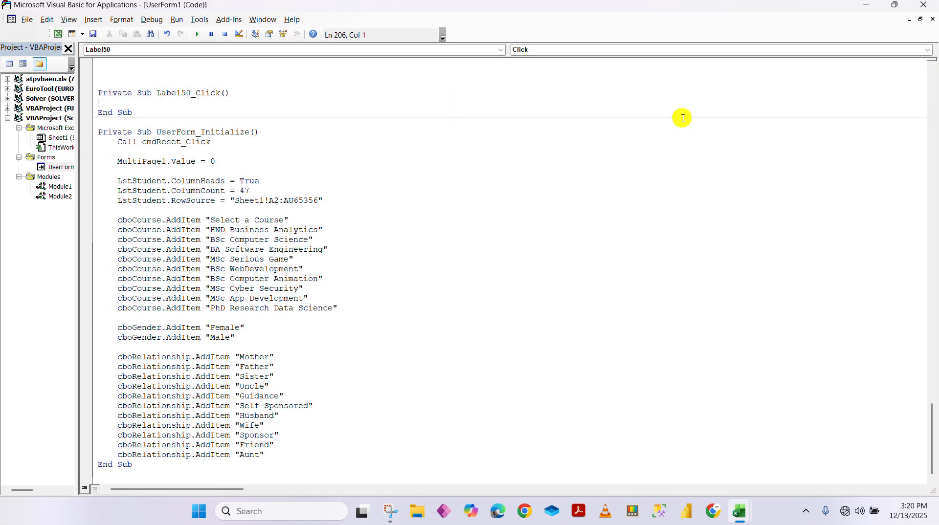
{"action": "left_click", "coordinate": [933, 19]}
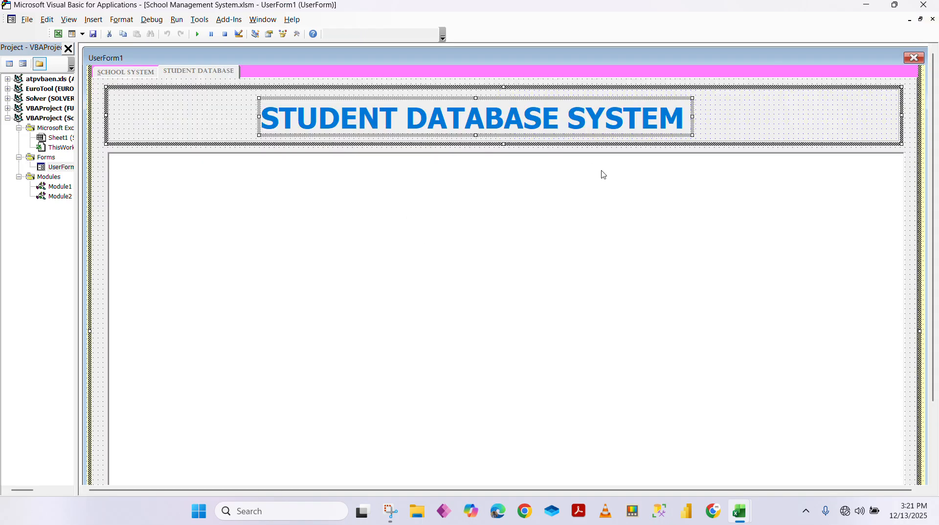
{"action": "left_click", "coordinate": [121, 74]}
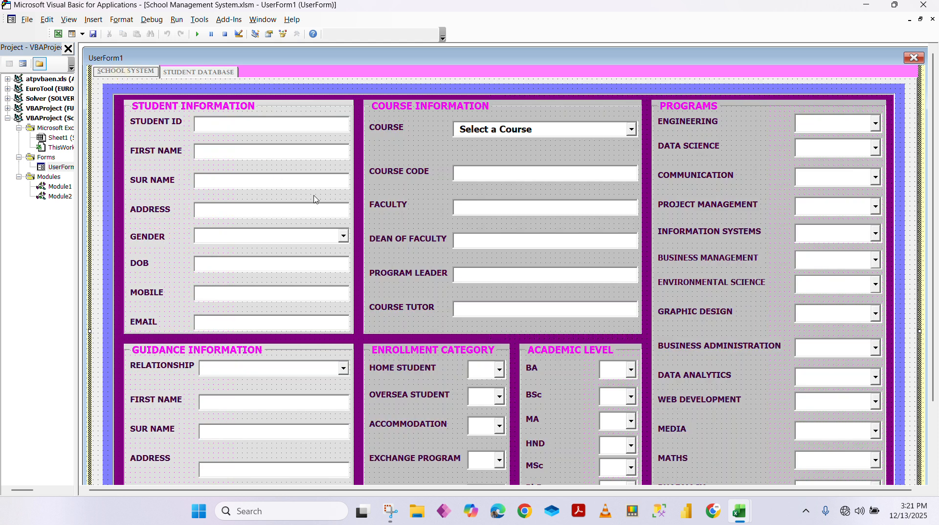
{"action": "left_click", "coordinate": [279, 335]}
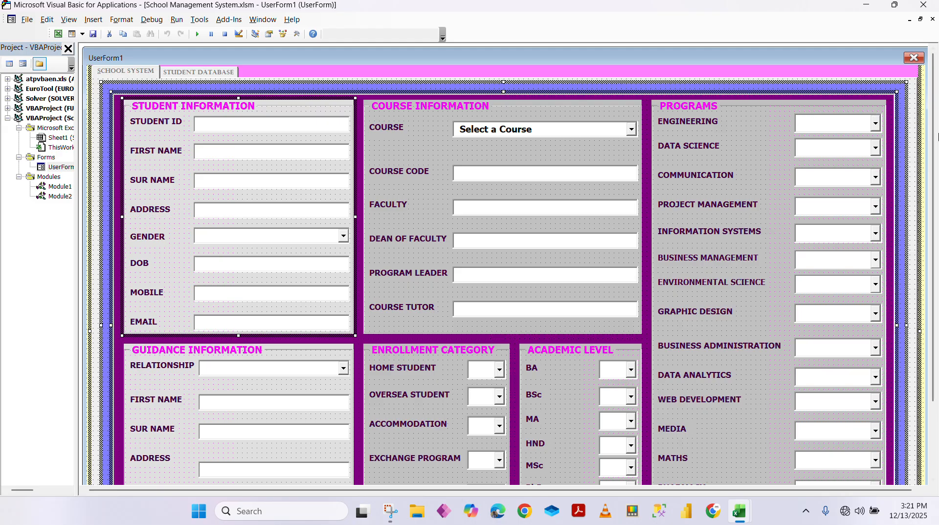
{"action": "left_click_drag", "start_coordinate": [938, 135], "coordinate": [938, 321]}
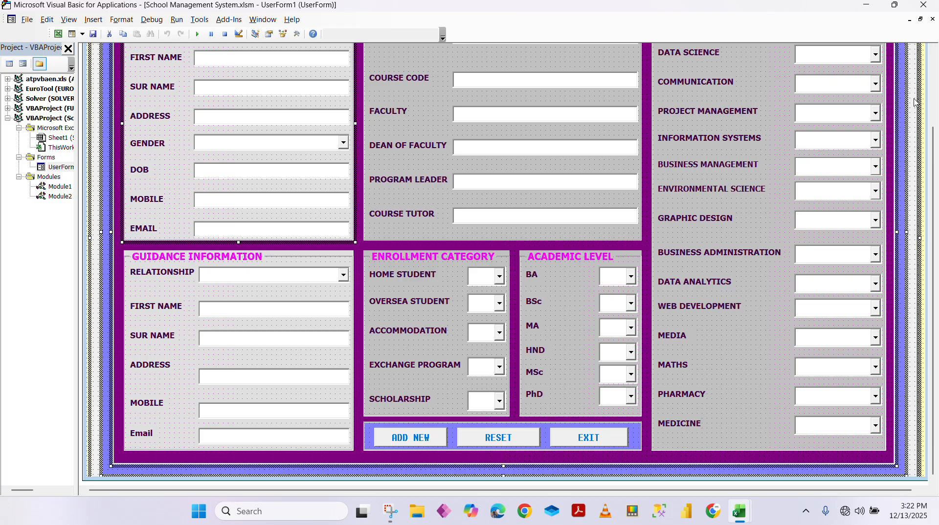
{"action": "left_click_drag", "start_coordinate": [933, 149], "coordinate": [931, 69]}
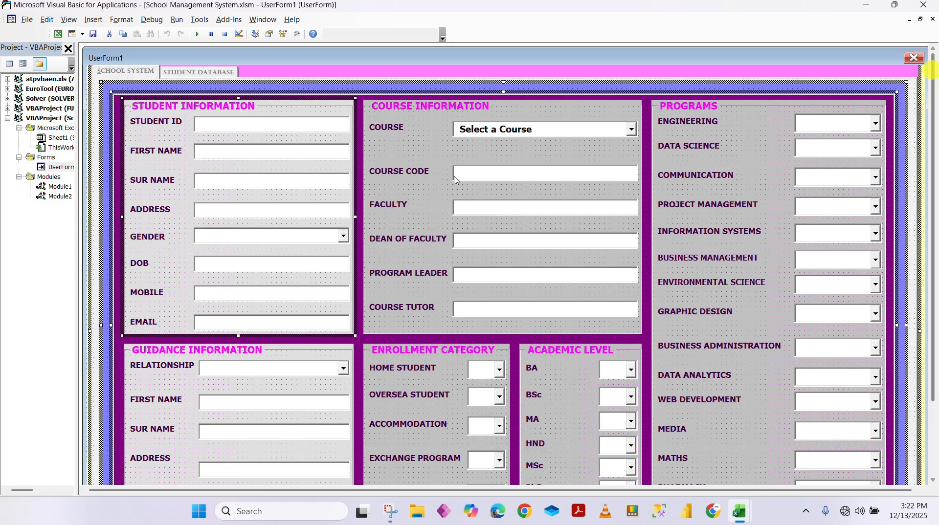
{"action": "left_click", "coordinate": [193, 72]}
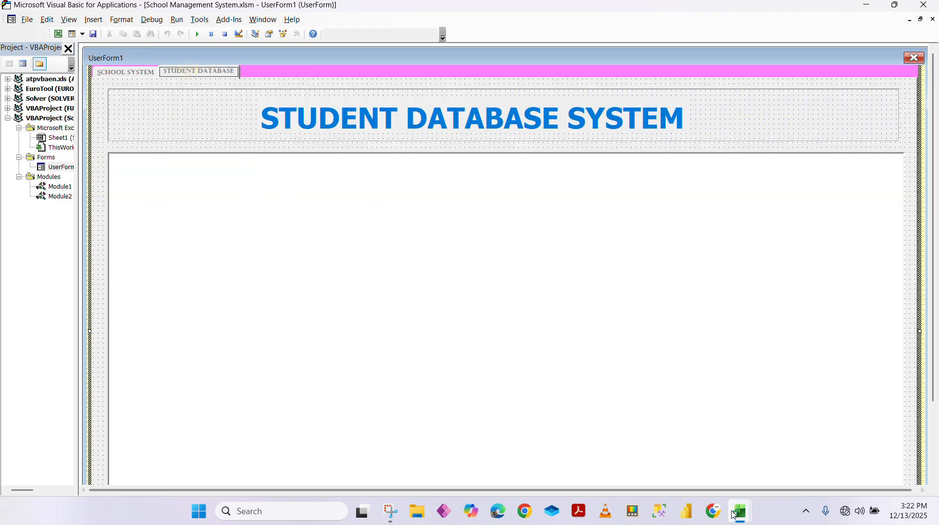
Glance at the workbook, then return to the SCHOOL SYSTEM page and scroll to its ADD NEW, RESET and EXIT buttons
{"action": "mouse_move", "coordinate": [735, 514]}
{"action": "left_click", "coordinate": [717, 488]}
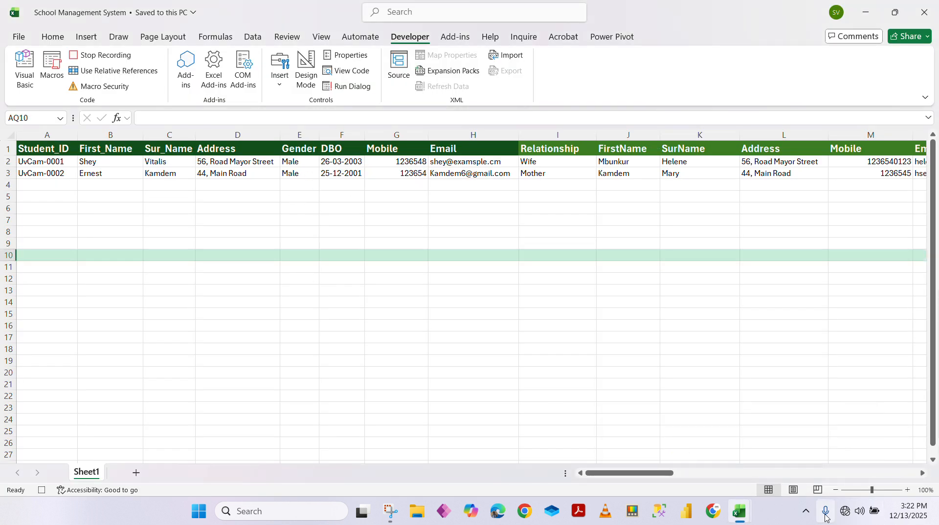
{"action": "mouse_move", "coordinate": [734, 506]}
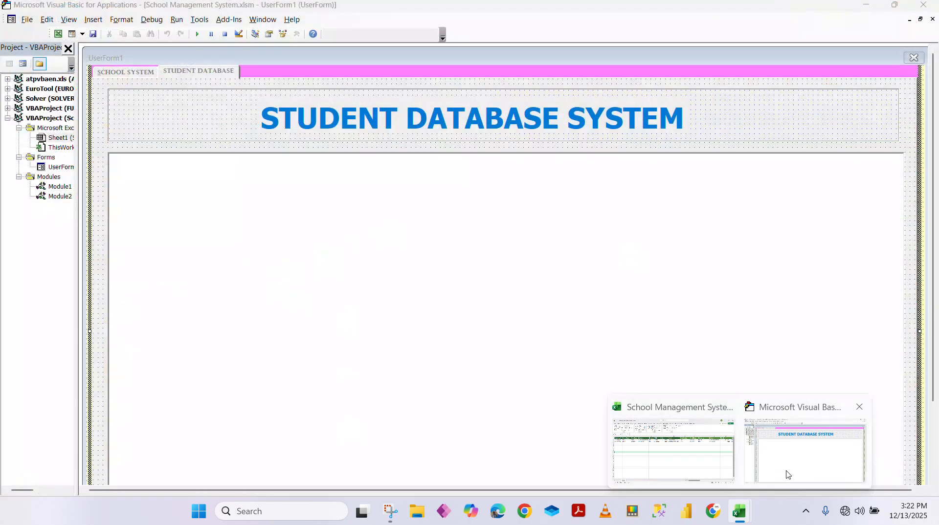
{"action": "left_click", "coordinate": [785, 468]}
{"action": "left_click", "coordinate": [123, 71]}
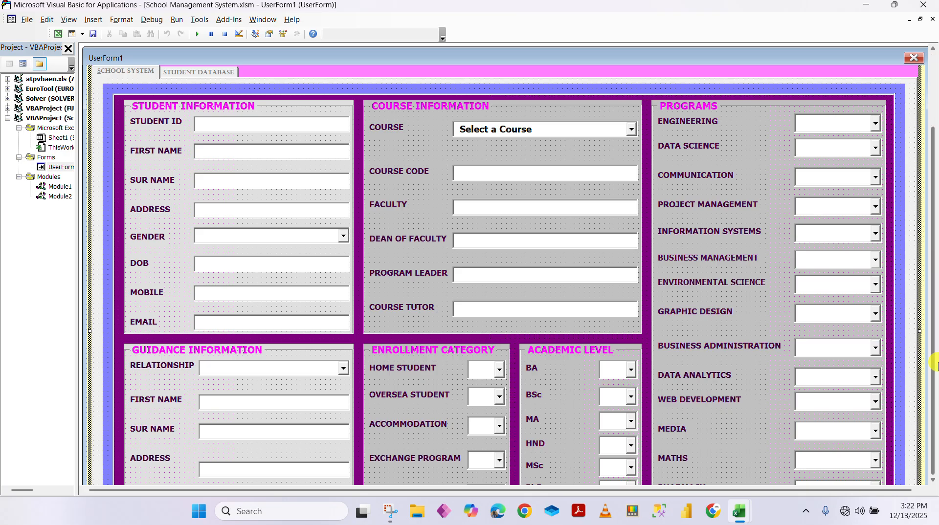
{"action": "left_click", "coordinate": [934, 413]}
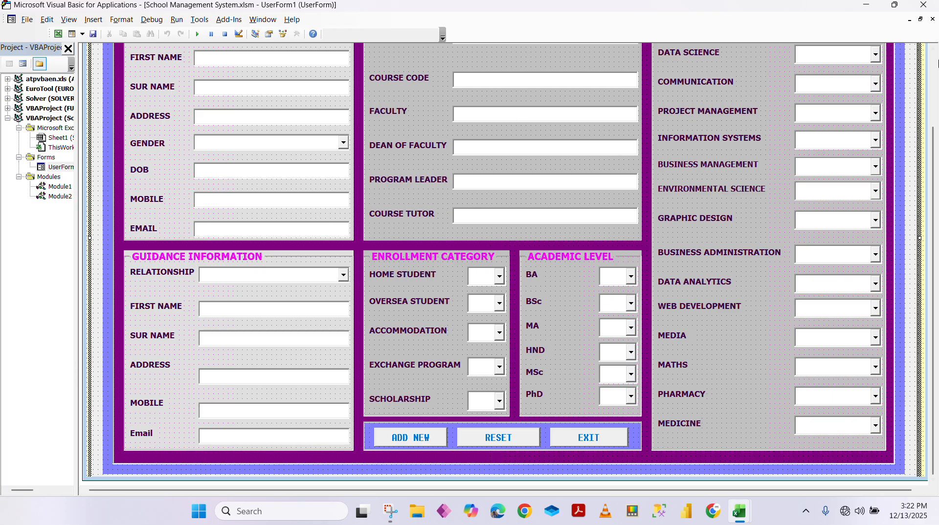
Scroll the designer up and down, ending with UserForm1's title bar and two tabs in view
{"action": "left_click", "coordinate": [934, 49]}
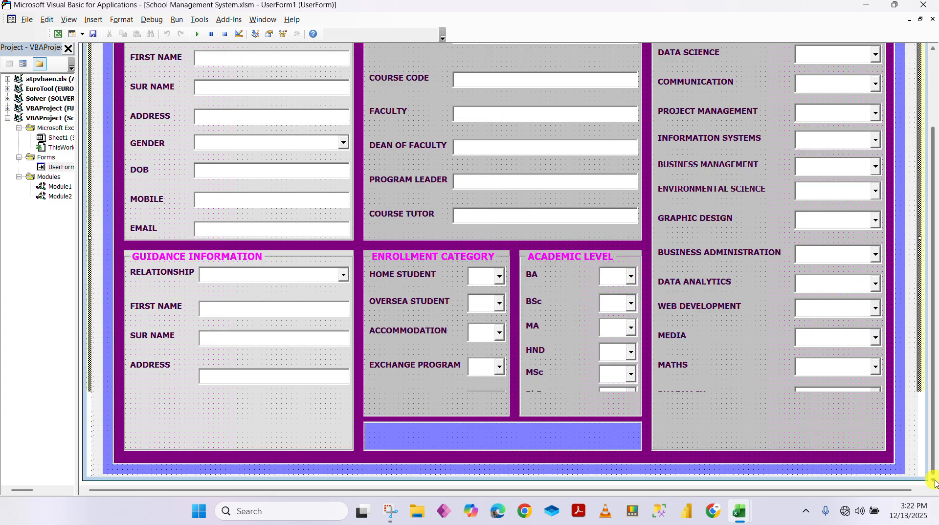
{"action": "left_click", "coordinate": [935, 483]}
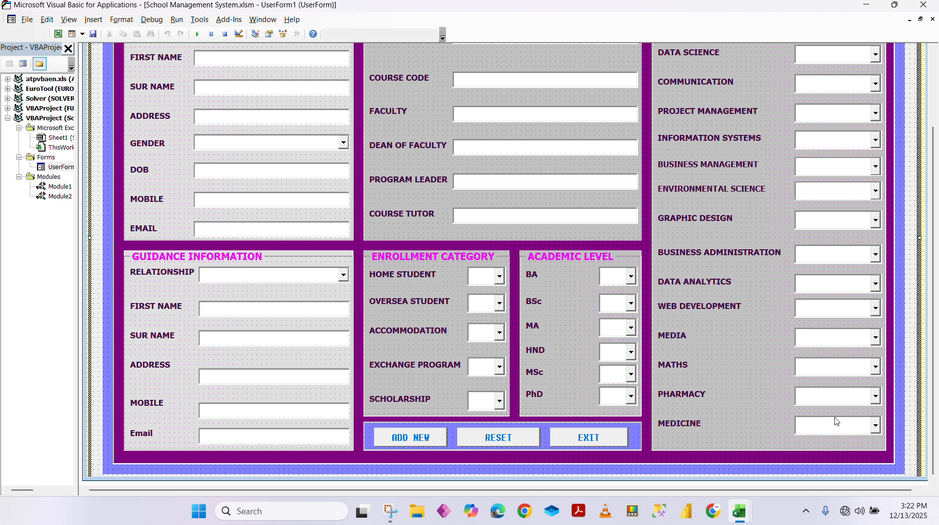
{"action": "left_click_drag", "start_coordinate": [932, 443], "coordinate": [912, 299]}
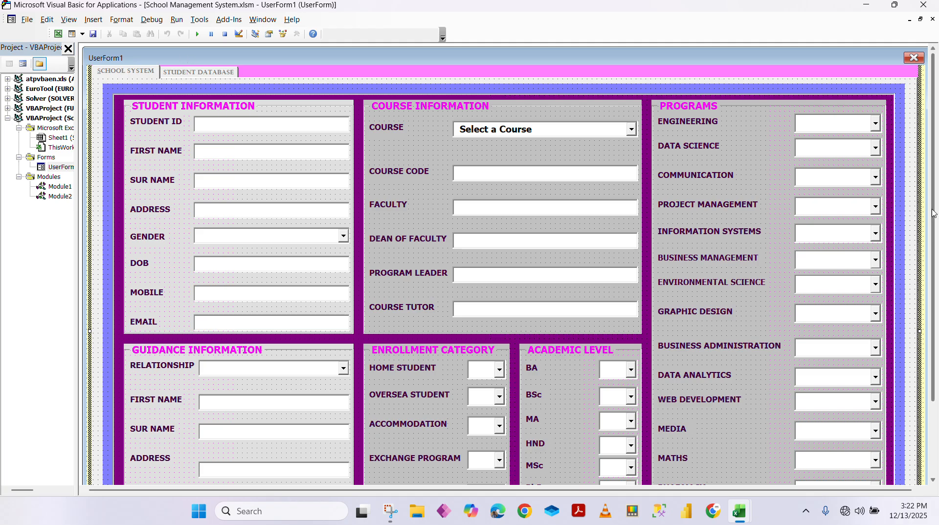
{"action": "left_click_drag", "start_coordinate": [934, 209], "coordinate": [931, 159]}
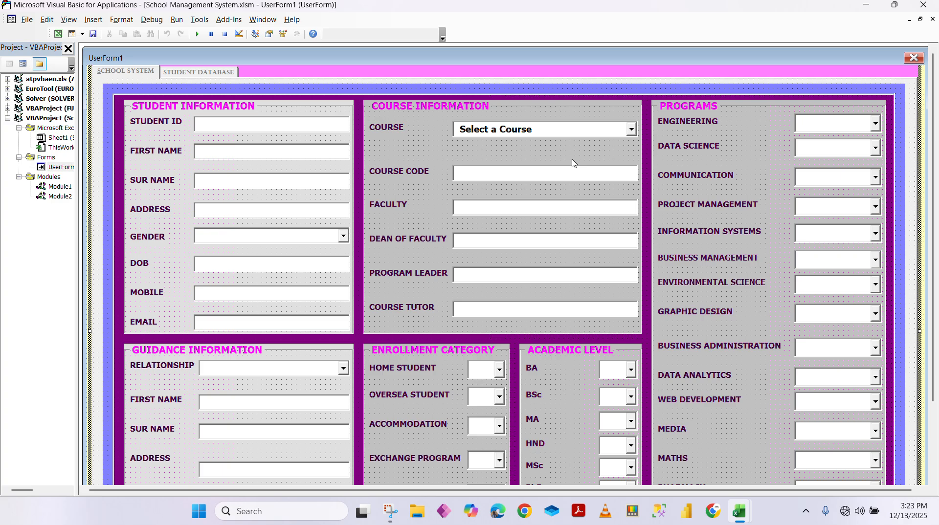
Run UserForm1 over the workbook, position it, and step through the Student ID, name, surname and COURSE CODE fields
{"action": "left_click", "coordinate": [199, 35]}
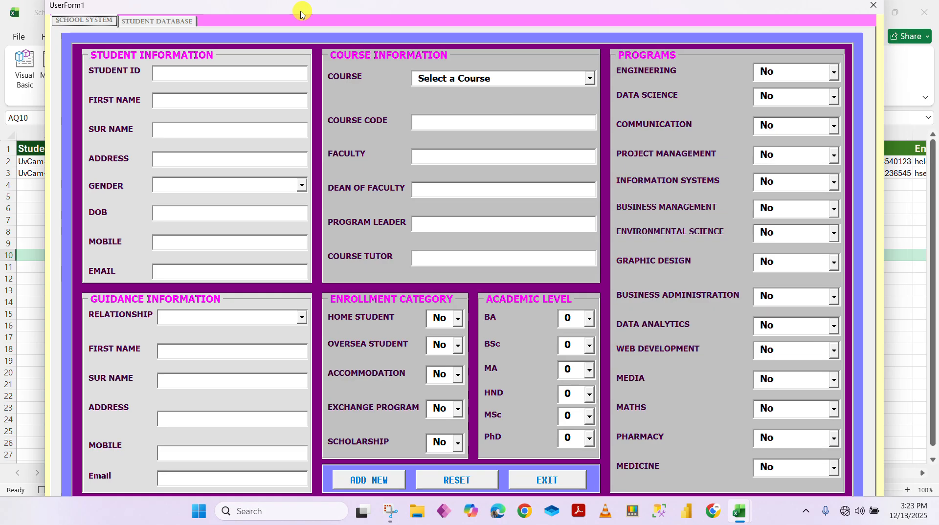
{"action": "left_click_drag", "start_coordinate": [304, 11], "coordinate": [278, 24]}
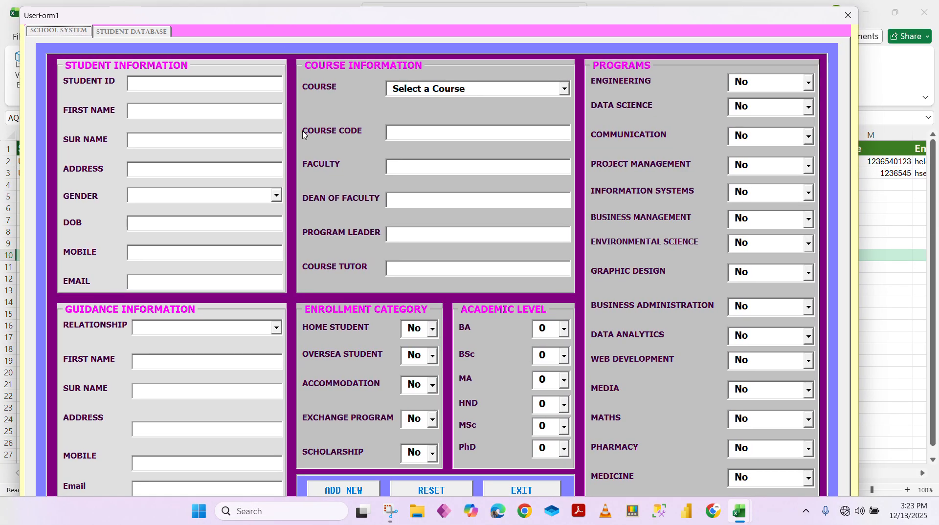
{"action": "left_click", "coordinate": [219, 83]}
{"action": "left_click", "coordinate": [214, 111]}
{"action": "left_click", "coordinate": [189, 86]}
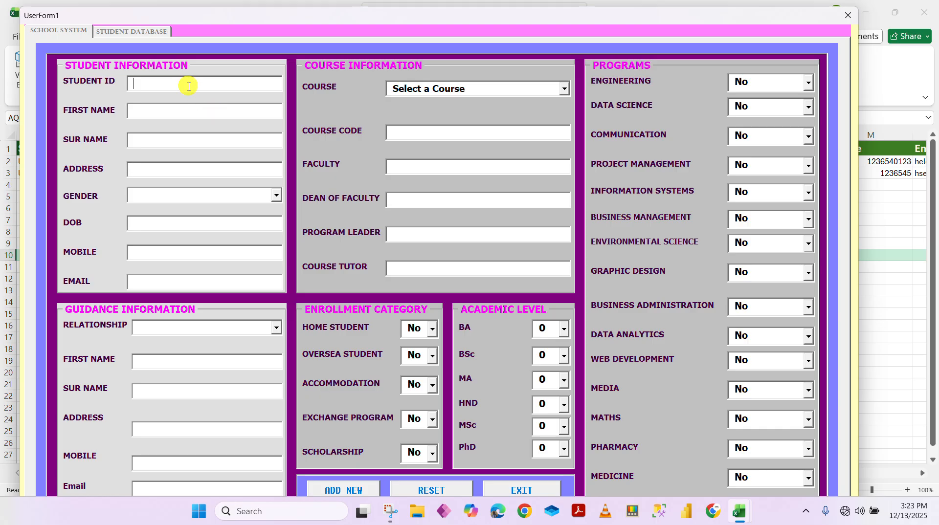
{"action": "left_click", "coordinate": [204, 113]}
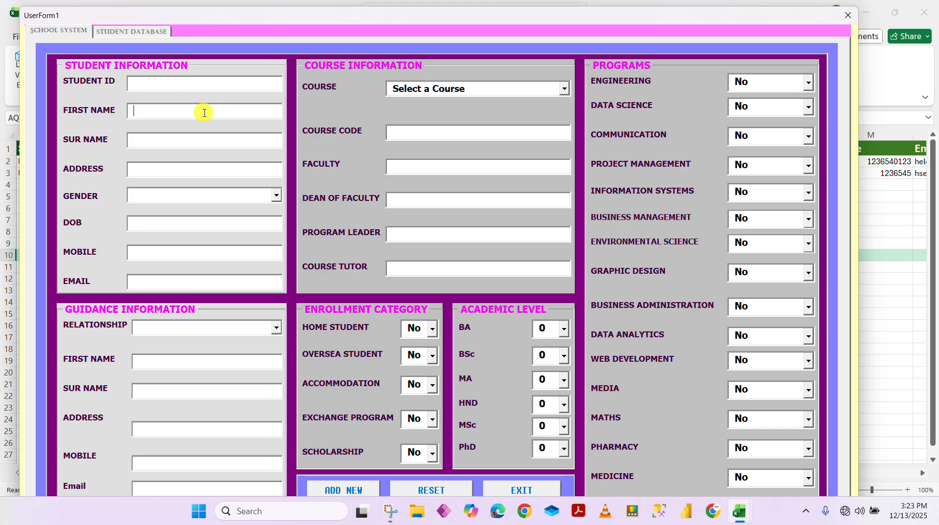
{"action": "left_click", "coordinate": [219, 141]}
{"action": "left_click", "coordinate": [371, 90]}
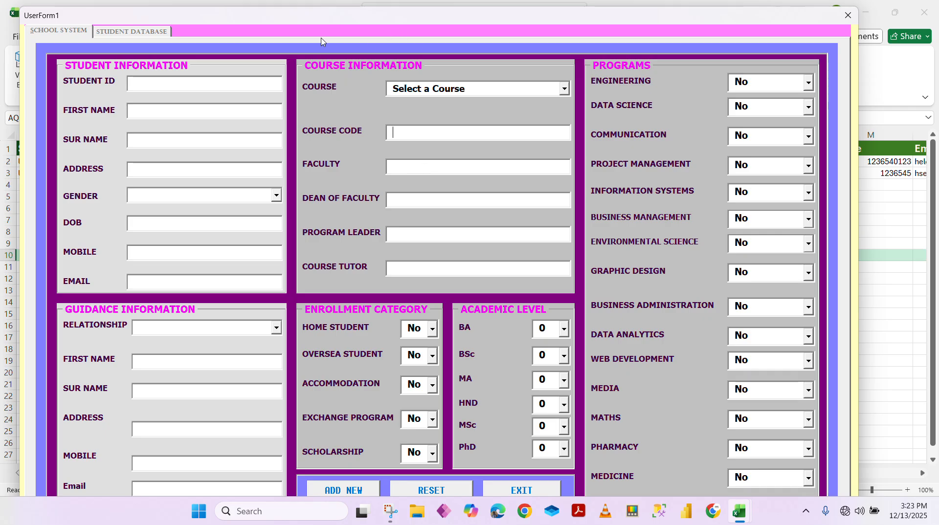
Pick PhD Research Data Science as the course so code MScAPPD-0001, faculty and staff auto-fill
{"action": "left_click", "coordinate": [565, 88]}
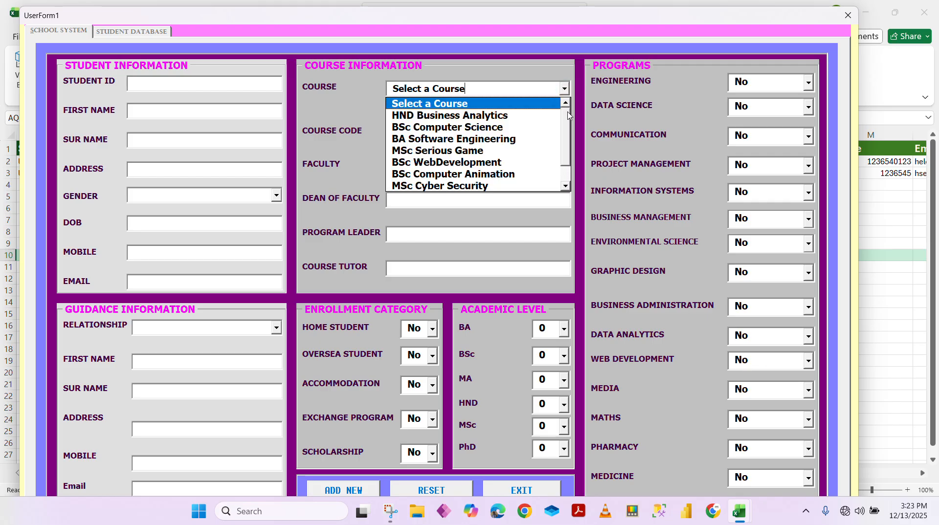
{"action": "left_click_drag", "start_coordinate": [568, 116], "coordinate": [571, 156]}
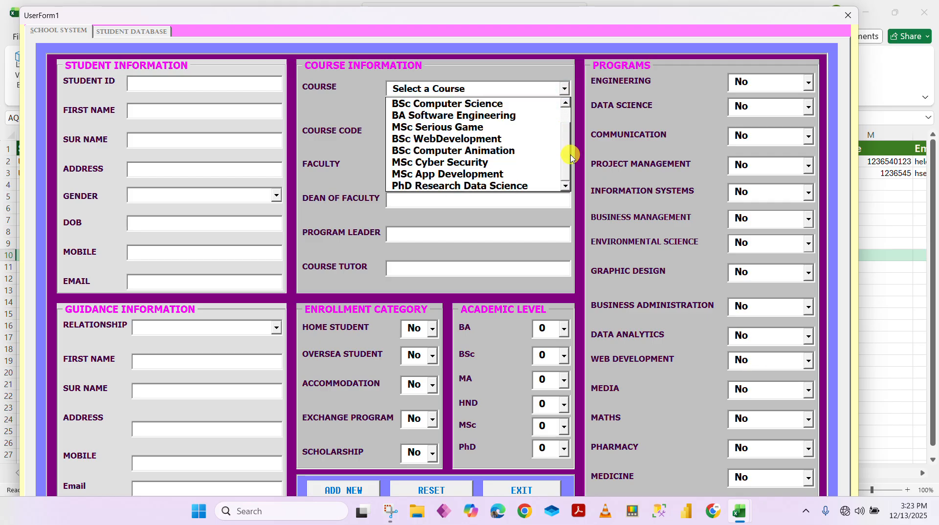
{"action": "left_click", "coordinate": [490, 186]}
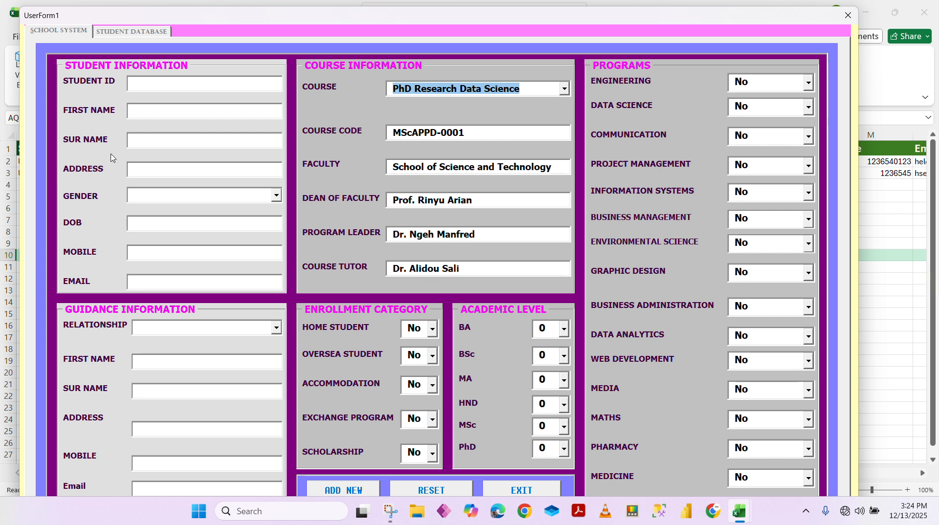
{"action": "left_click", "coordinate": [165, 84]}
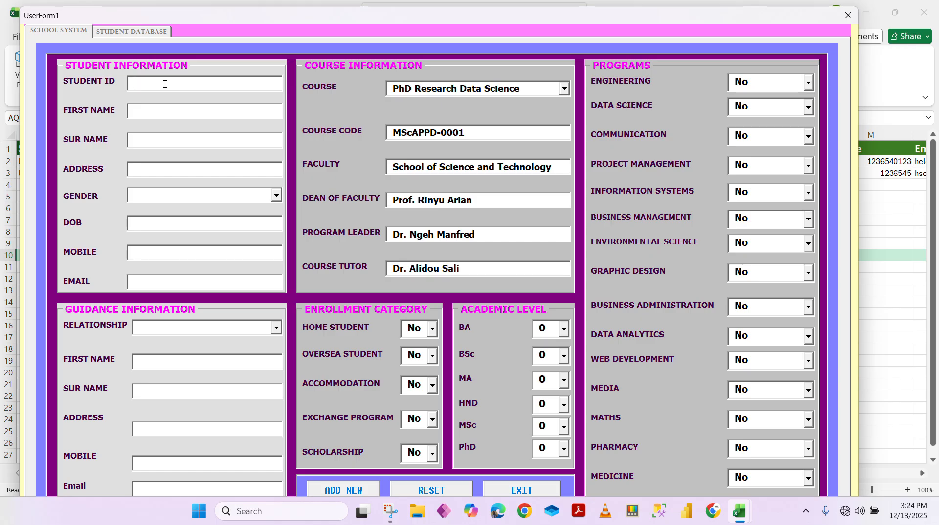
Enter the new student's ID, first name, surname and street address in the student fields
{"action": "type", "text": "UnCam-0003"}
{"action": "left_click", "coordinate": [187, 110]}
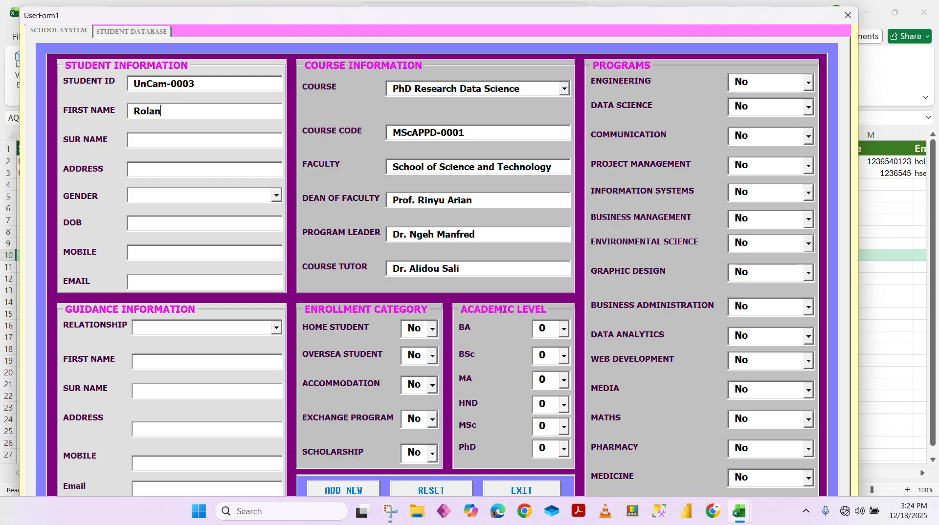
{"action": "left_click", "coordinate": [209, 145]}
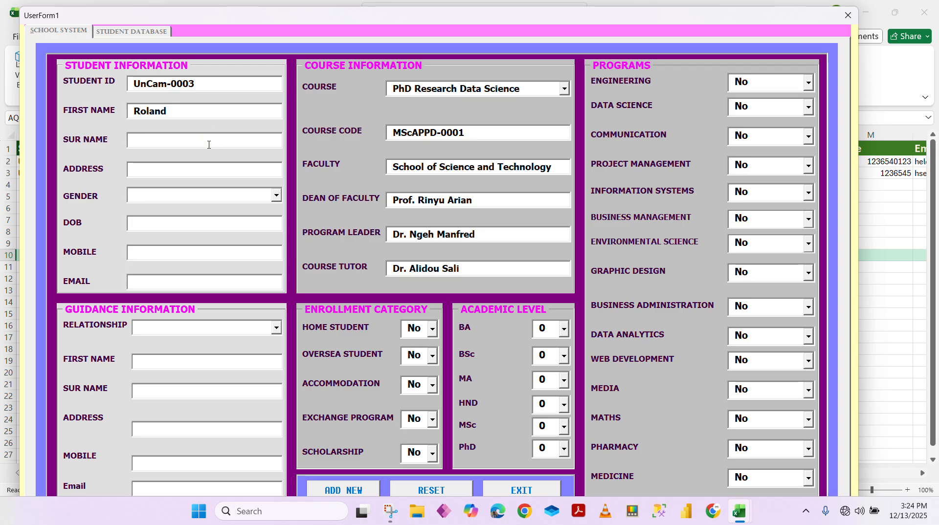
{"action": "left_click", "coordinate": [187, 172]}
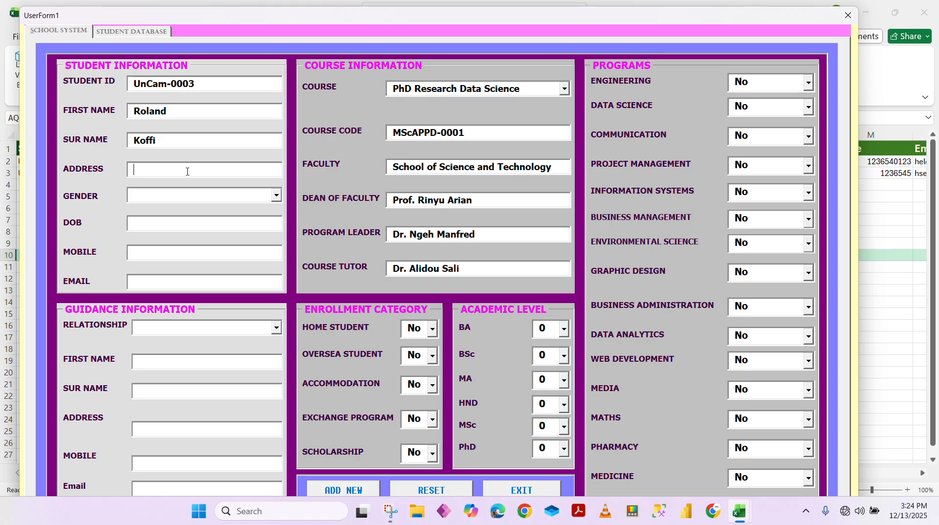
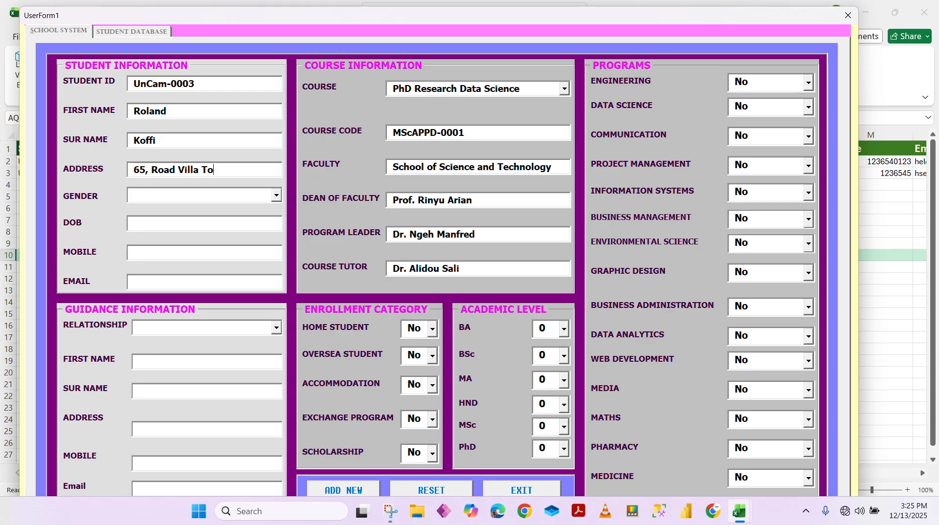
Set the student's gender to Male and enter the date of birth
{"action": "left_click", "coordinate": [276, 195]}
{"action": "key", "text": "Down"}
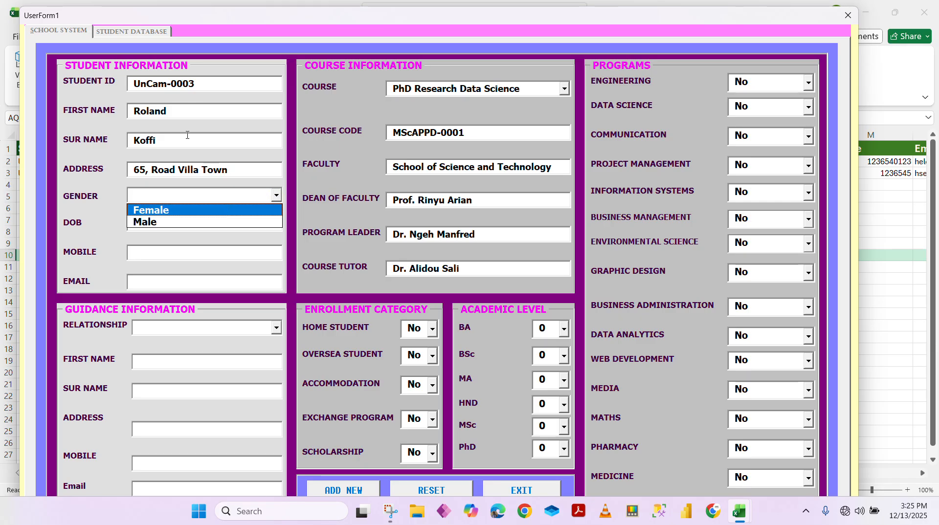
{"action": "left_click", "coordinate": [154, 224]}
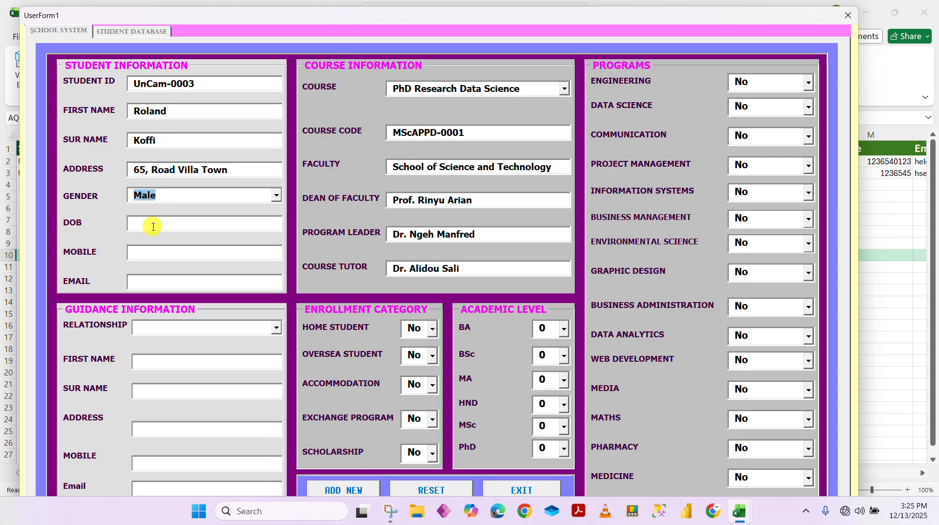
{"action": "left_click", "coordinate": [151, 224]}
{"action": "type", "text": "12-08-2002"}
Enter the student's mobile number and e-mail address
{"action": "left_click", "coordinate": [158, 248]}
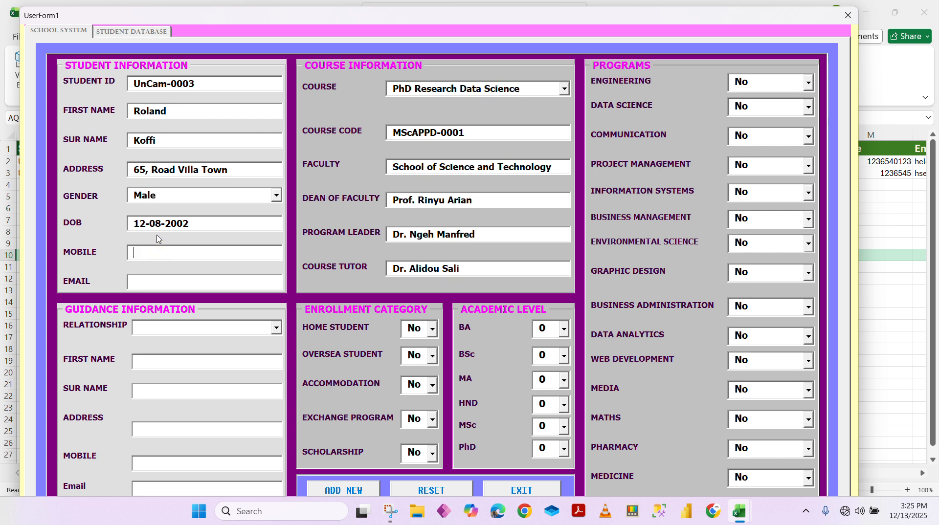
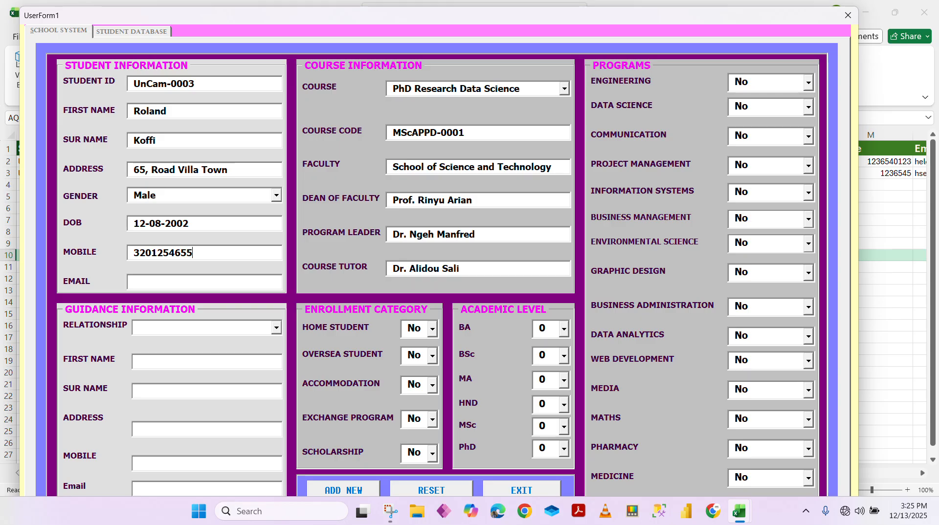
{"action": "left_click", "coordinate": [180, 283]}
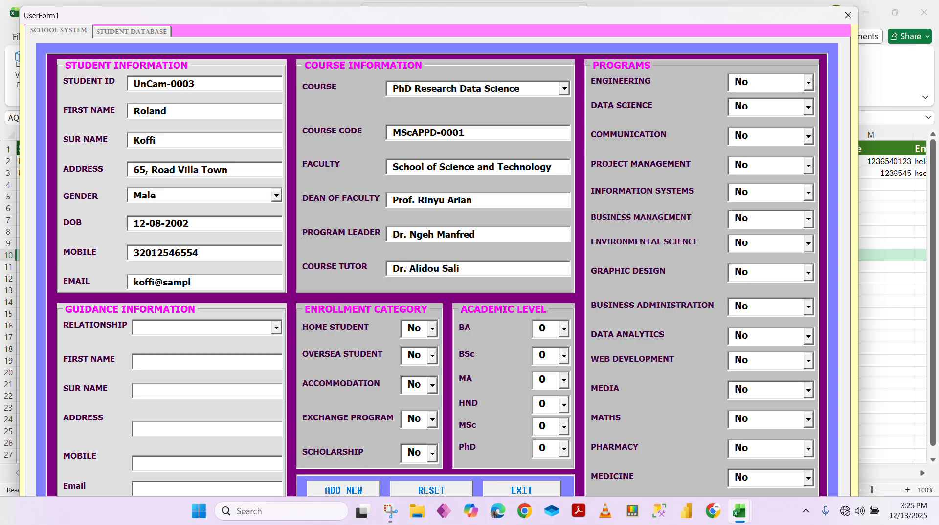
{"action": "left_click", "coordinate": [190, 327]}
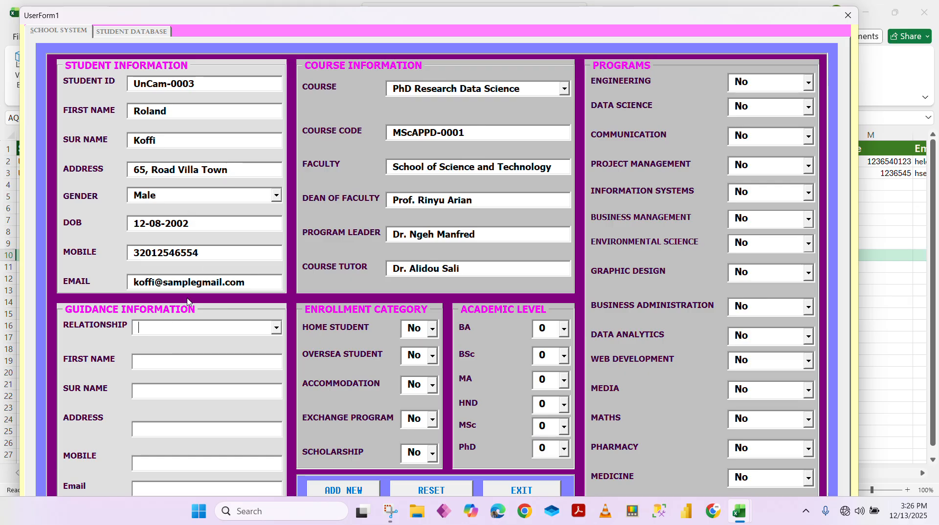
Choose Self-Sponsored as the guidance relationship, replacing an initial Sponsor selection
{"action": "left_click", "coordinate": [277, 330]}
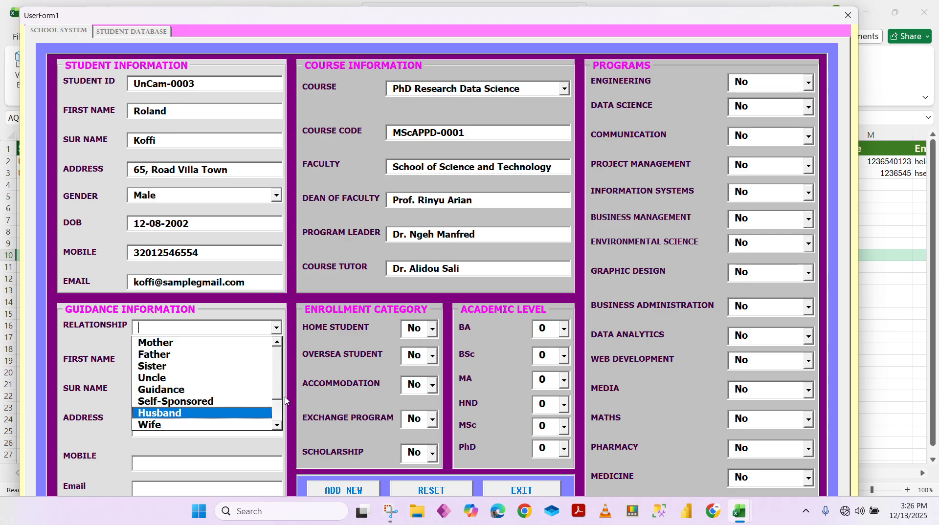
{"action": "scroll", "coordinate": [277, 404], "scroll_direction": "down", "scroll_amount": 3}
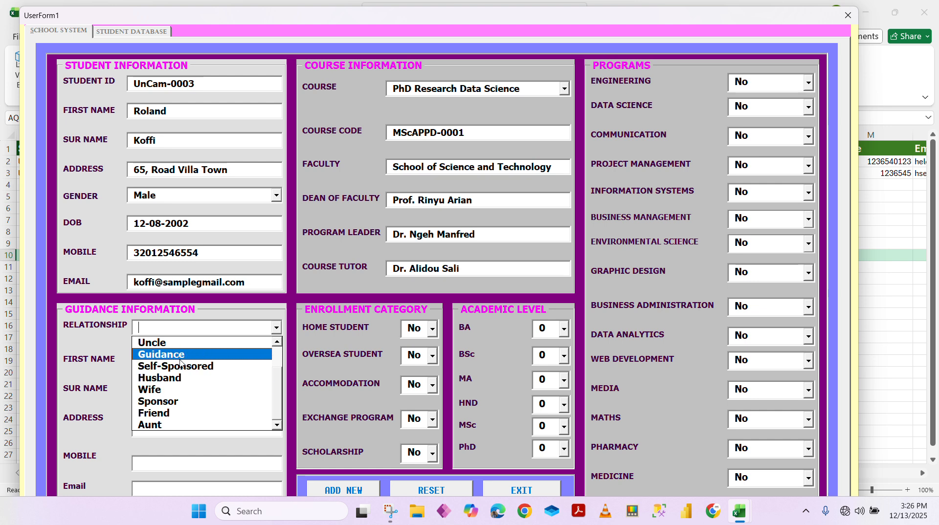
{"action": "left_click", "coordinate": [206, 403]}
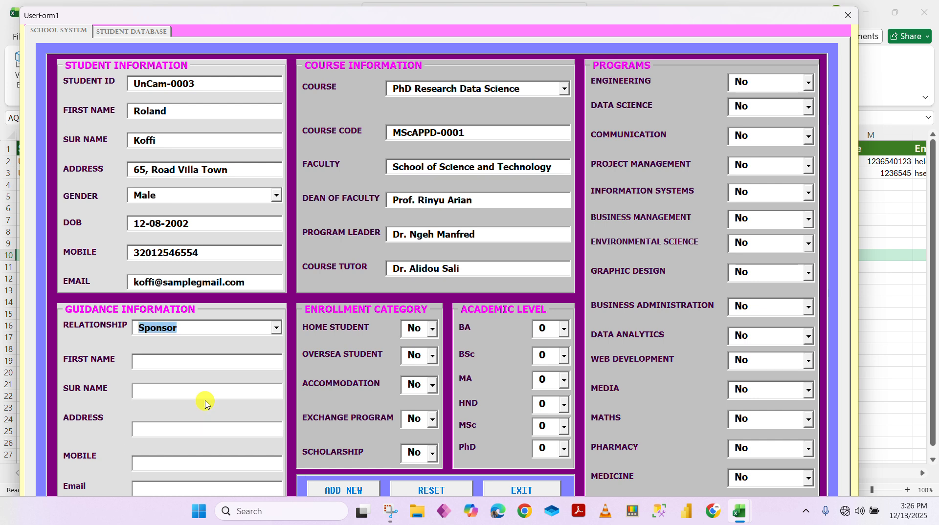
{"action": "left_click", "coordinate": [276, 330]}
{"action": "left_click", "coordinate": [202, 367]}
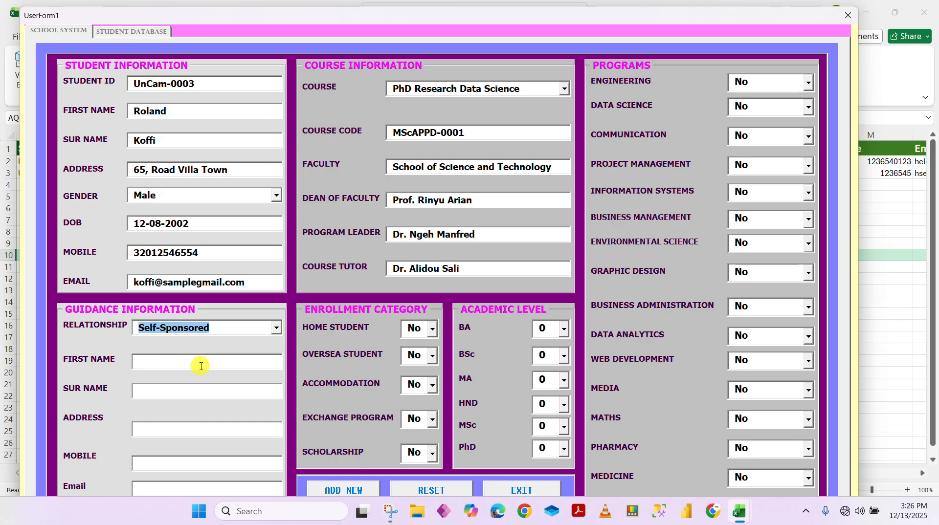
{"action": "left_click", "coordinate": [159, 362]}
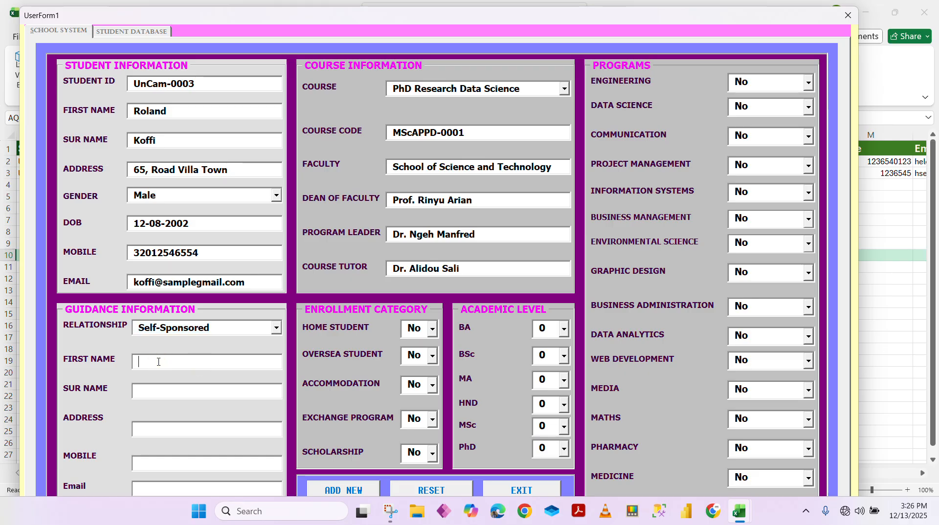
Enter the guardian's first name, surname and address in the guidance section
{"action": "left_click", "coordinate": [151, 390]}
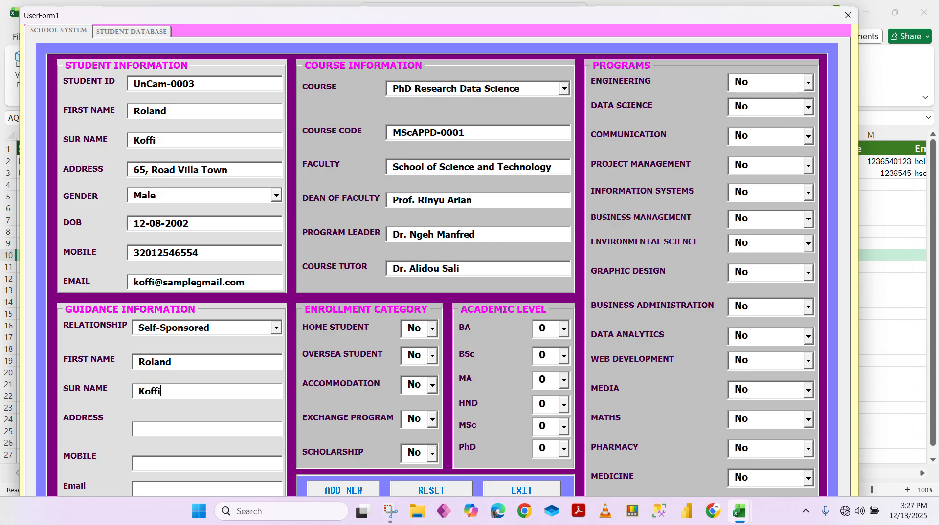
{"action": "left_click", "coordinate": [165, 431]}
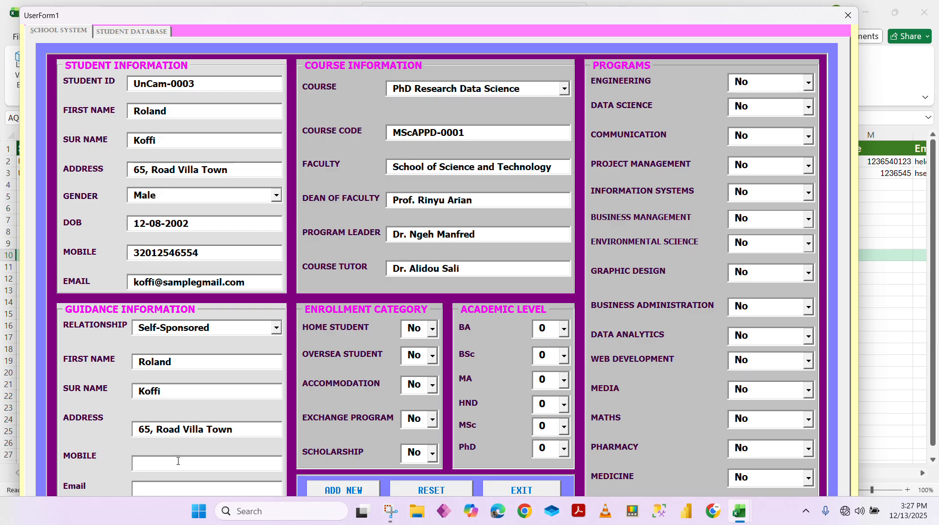
Enter the guardian's mobile number and e-mail address
{"action": "left_click", "coordinate": [163, 470]}
{"action": "type", "text": "3201456"}
{"action": "left_click", "coordinate": [199, 488]}
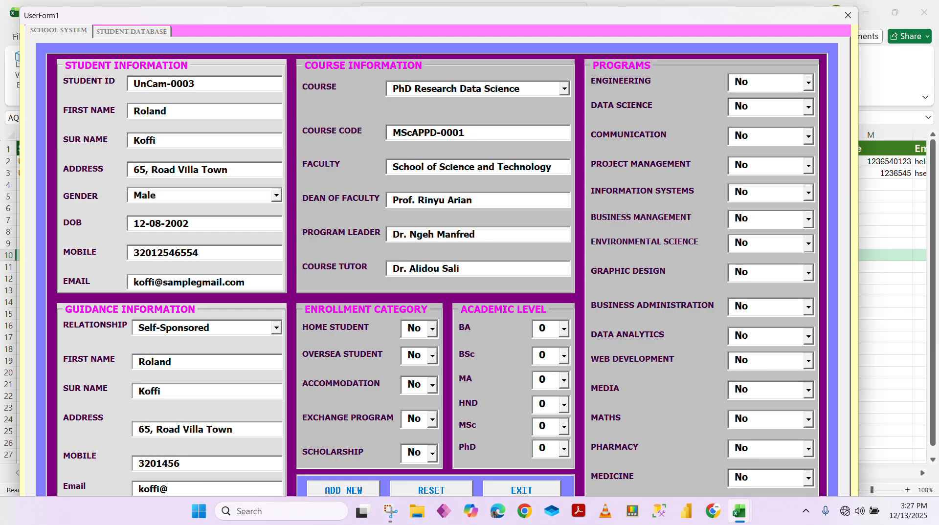
Set Oversea Student, Accommodation and Scholarship each to Yes
{"action": "left_click", "coordinate": [432, 356]}
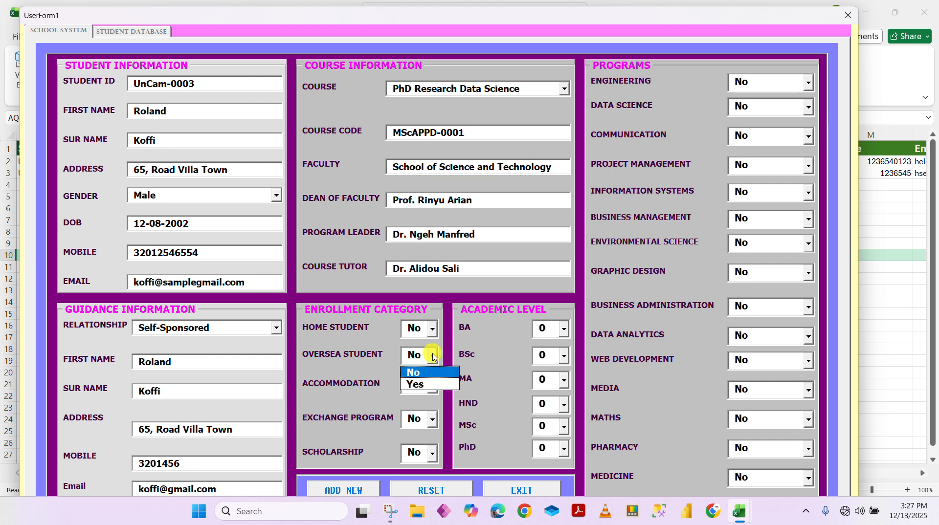
{"action": "left_click", "coordinate": [445, 385]}
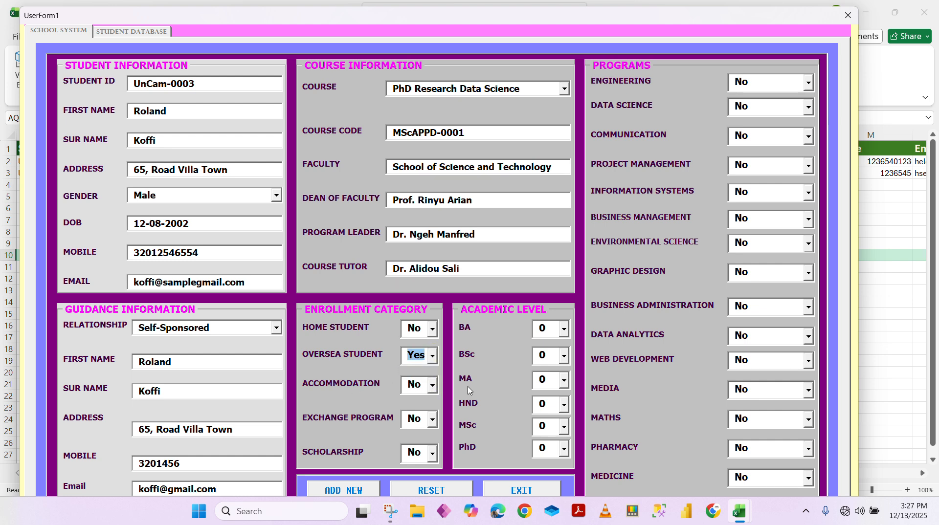
{"action": "left_click", "coordinate": [433, 386]}
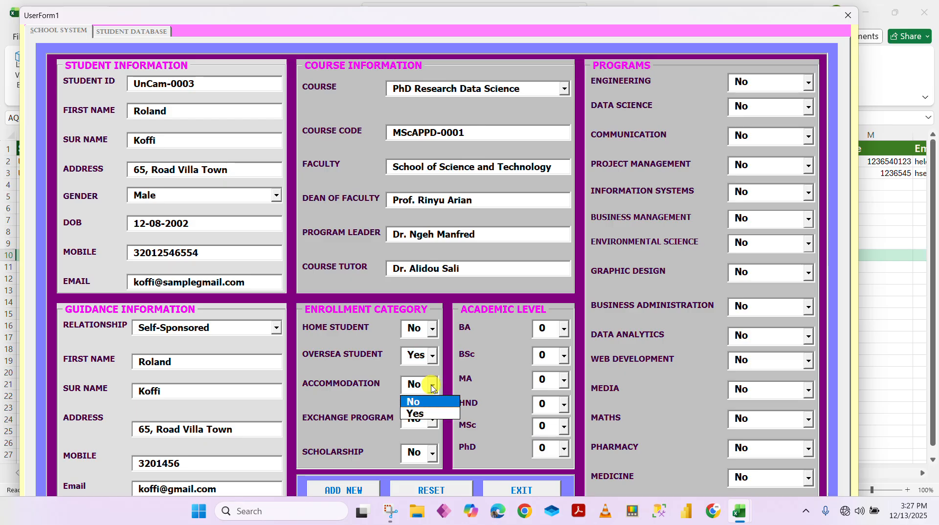
{"action": "left_click", "coordinate": [443, 415]}
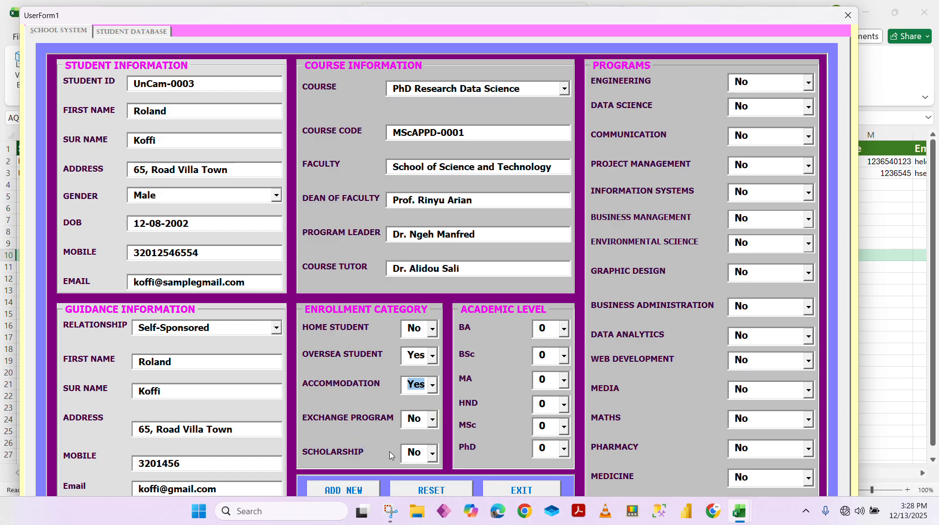
{"action": "left_click", "coordinate": [430, 459]}
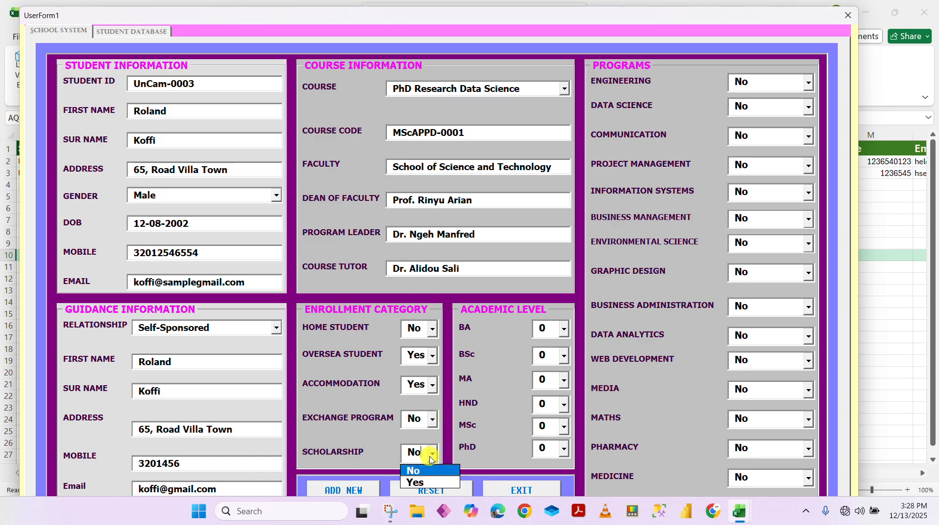
{"action": "left_click", "coordinate": [442, 483]}
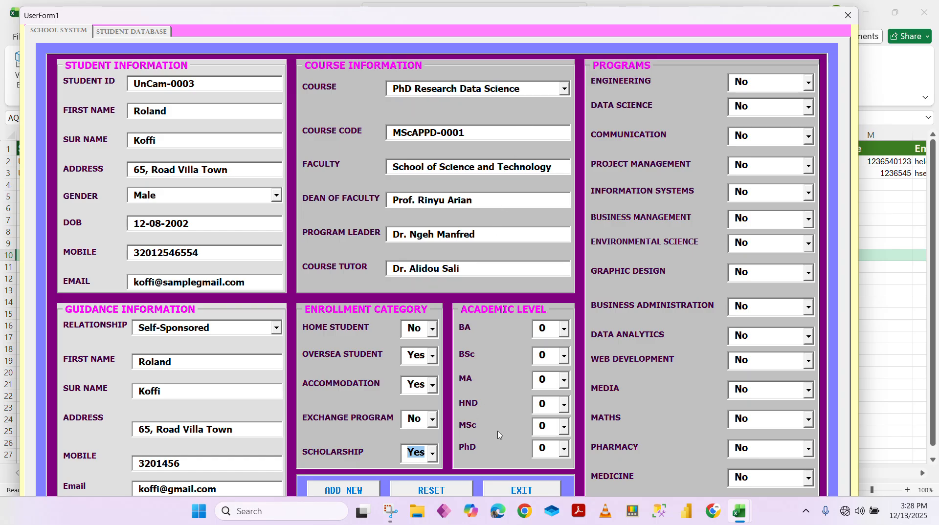
Set the PhD academic level to 3 and look through the Engineering programme choices
{"action": "left_click", "coordinate": [565, 450]}
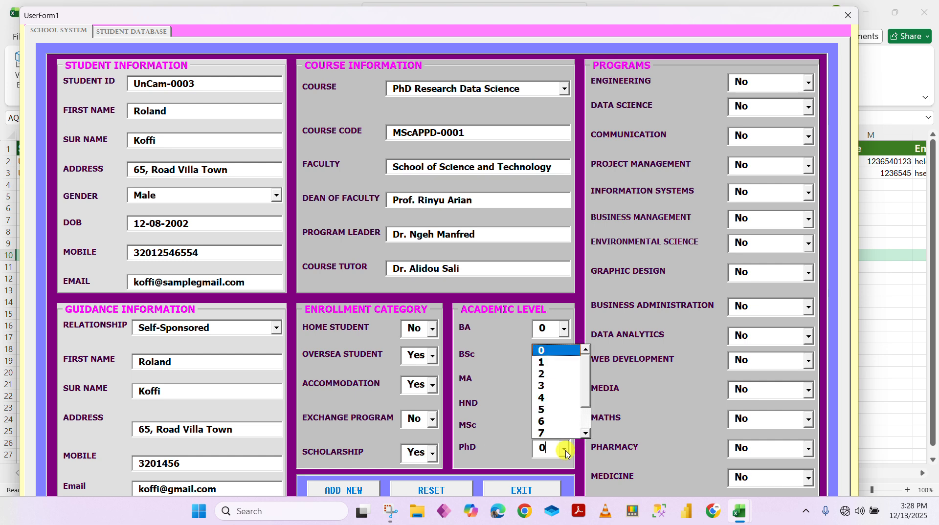
{"action": "left_click", "coordinate": [549, 385]}
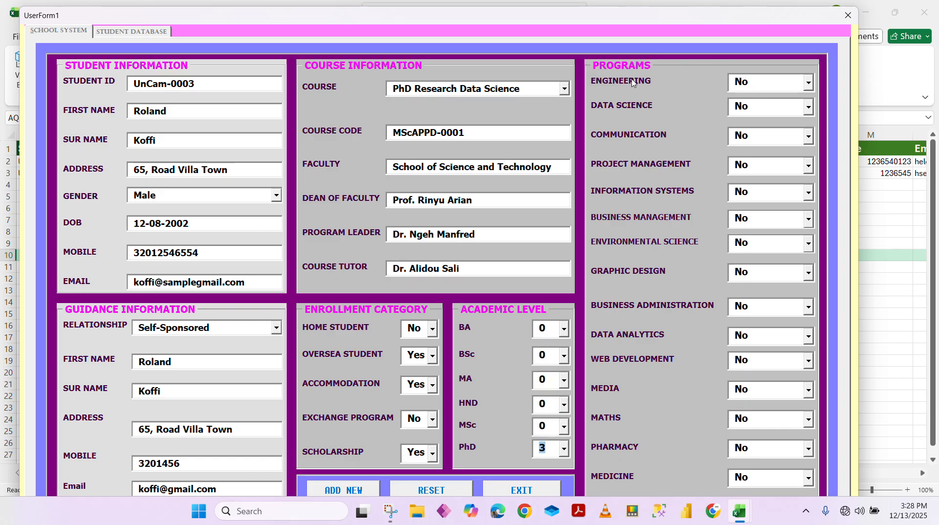
{"action": "left_click", "coordinate": [808, 83]}
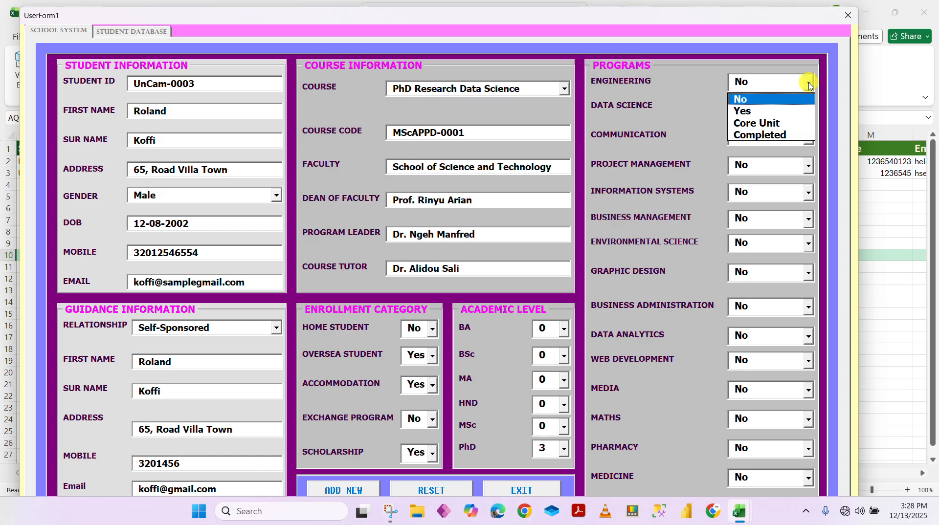
{"action": "left_click", "coordinate": [688, 81]}
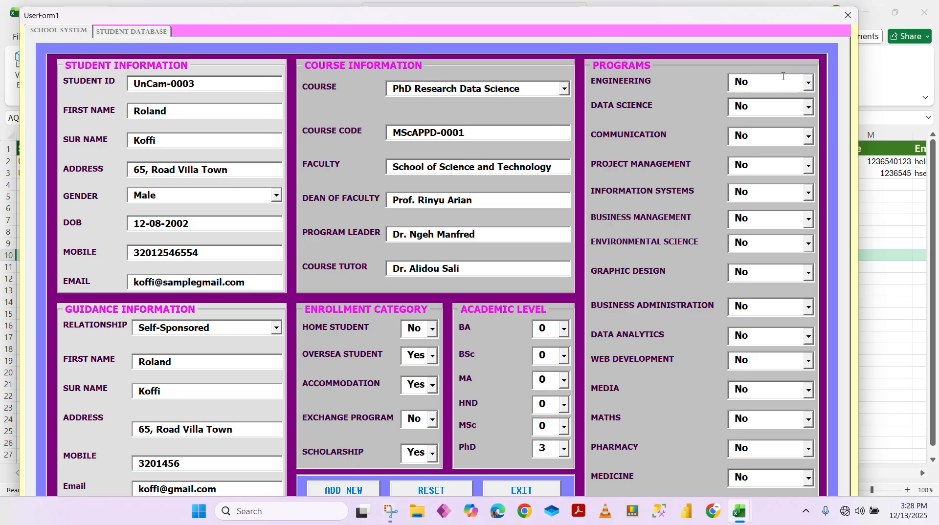
{"action": "left_click", "coordinate": [808, 82]}
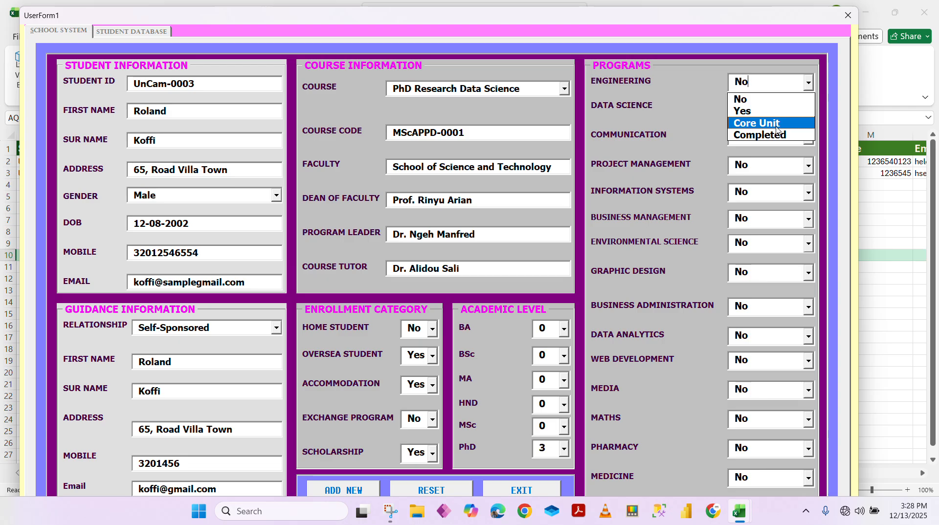
{"action": "left_click", "coordinate": [637, 82]}
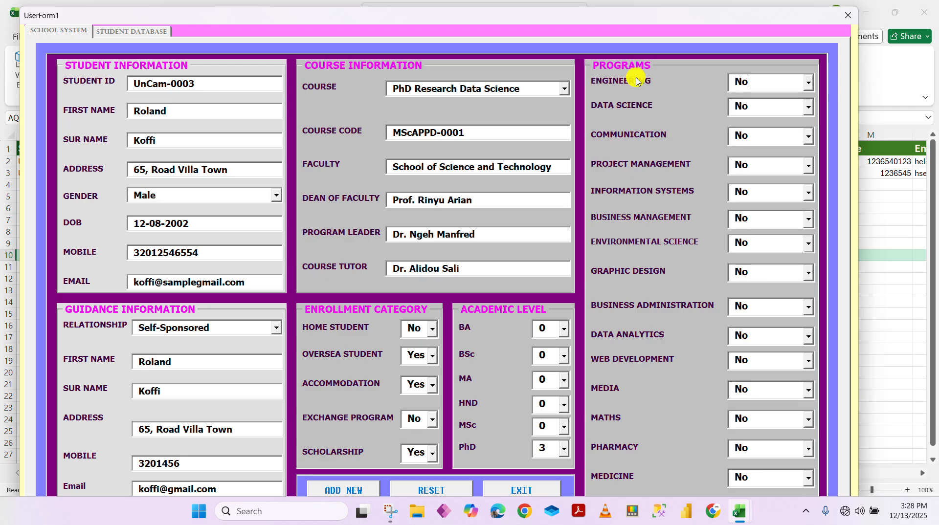
Set both the Engineering and Data Science programmes to Core Unit
{"action": "left_click", "coordinate": [809, 82]}
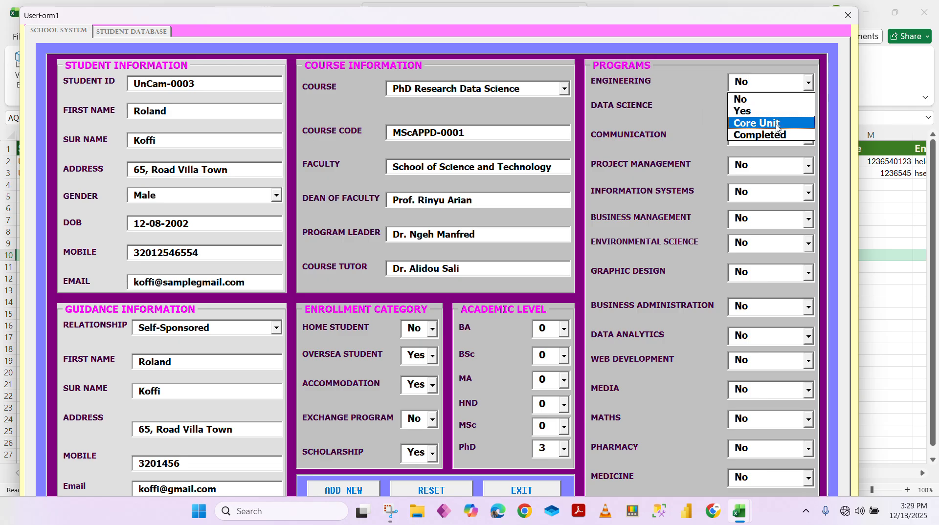
{"action": "left_click", "coordinate": [658, 91]}
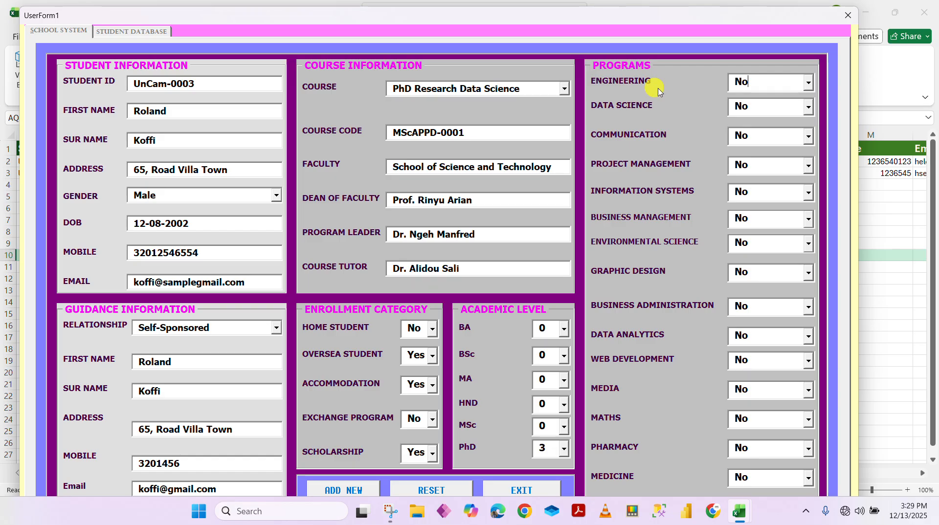
{"action": "left_click", "coordinate": [807, 83]}
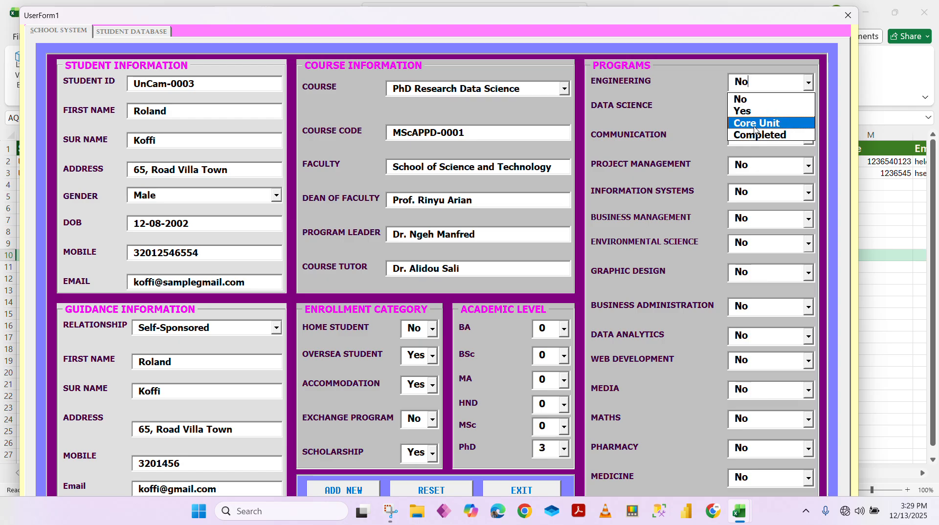
{"action": "left_click", "coordinate": [781, 124]}
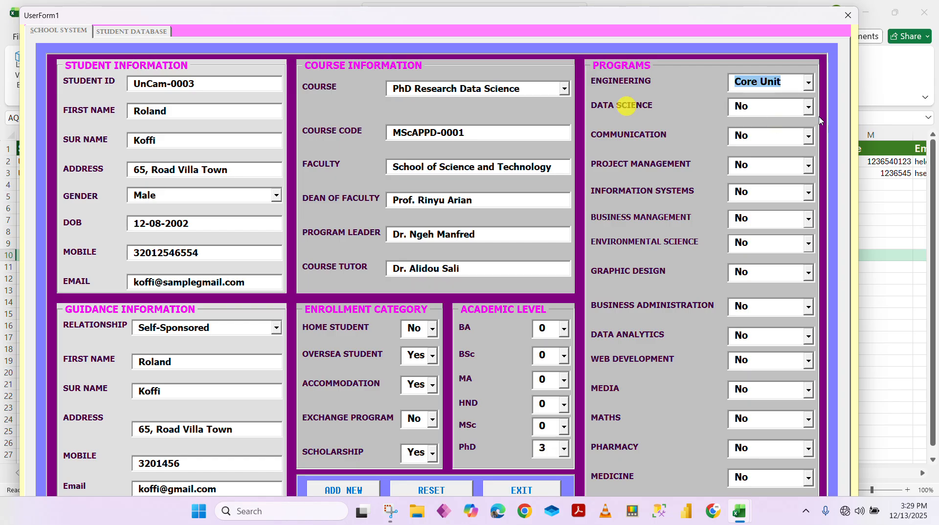
{"action": "left_click", "coordinate": [808, 107]}
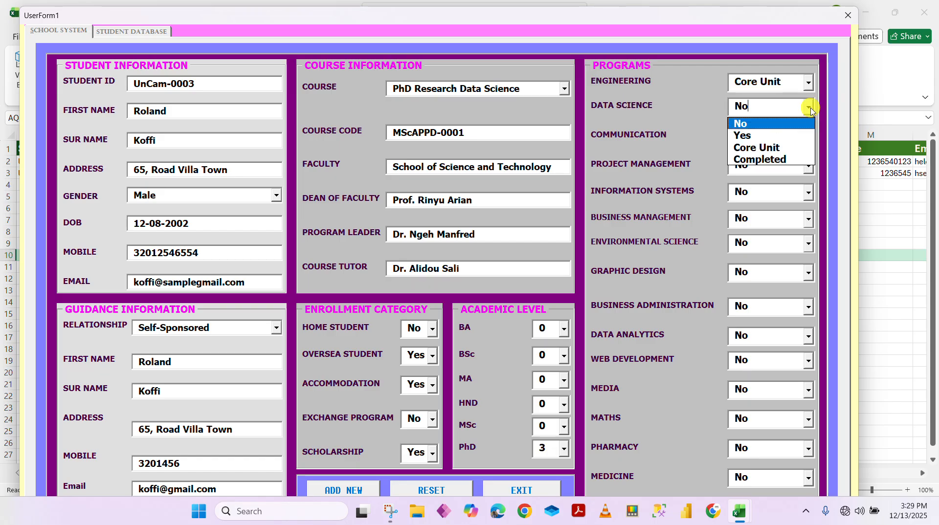
{"action": "left_click", "coordinate": [787, 147]}
{"action": "left_click", "coordinate": [808, 137]}
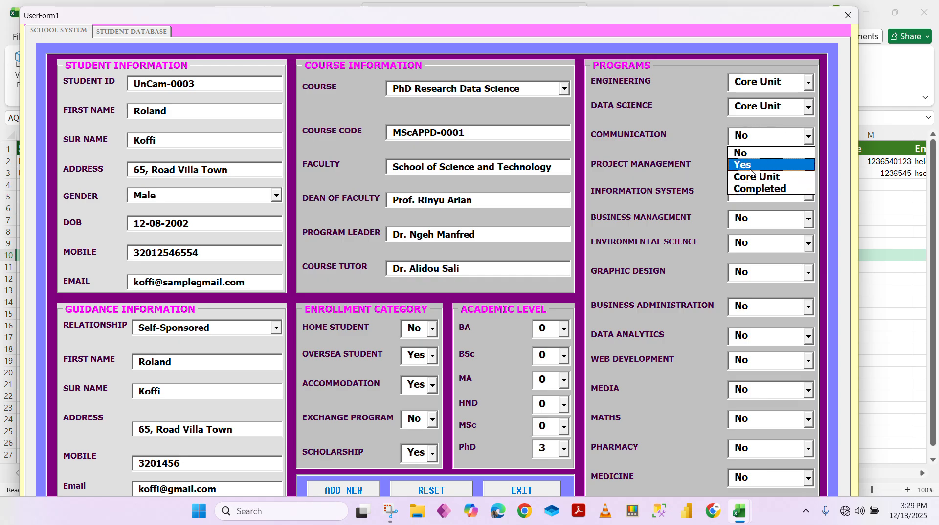
Mark Communication as Completed, Information Systems as Yes and Maths as Core Unit
{"action": "left_click", "coordinate": [792, 188]}
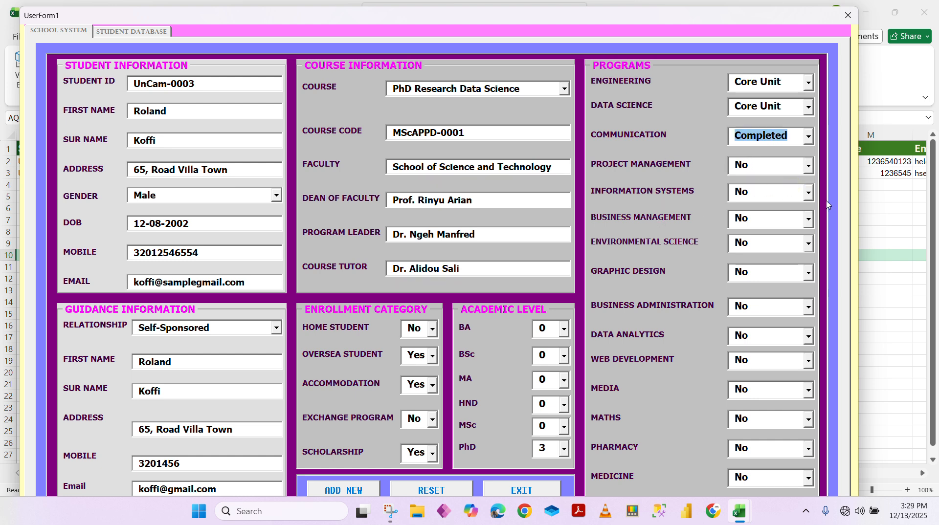
{"action": "left_click", "coordinate": [810, 195]}
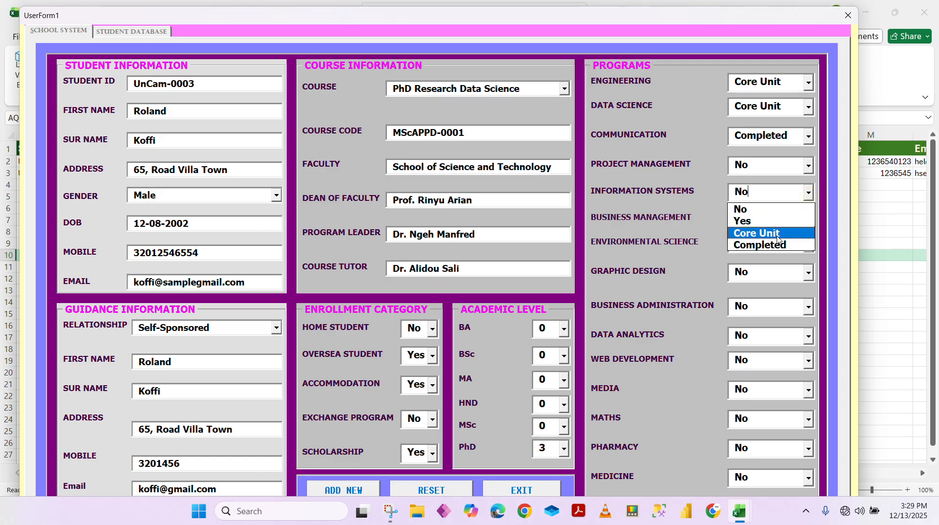
{"action": "left_click", "coordinate": [766, 221]}
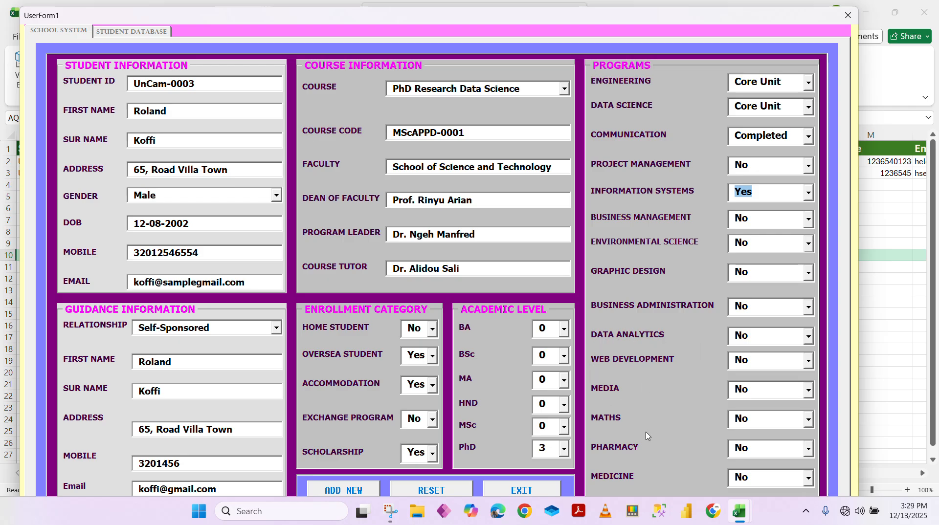
{"action": "left_click", "coordinate": [807, 419]}
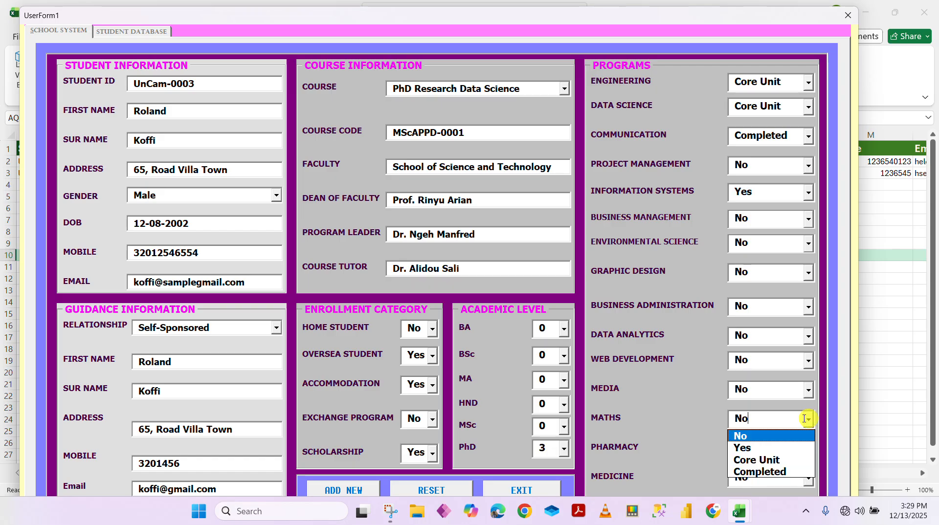
{"action": "left_click", "coordinate": [772, 461]}
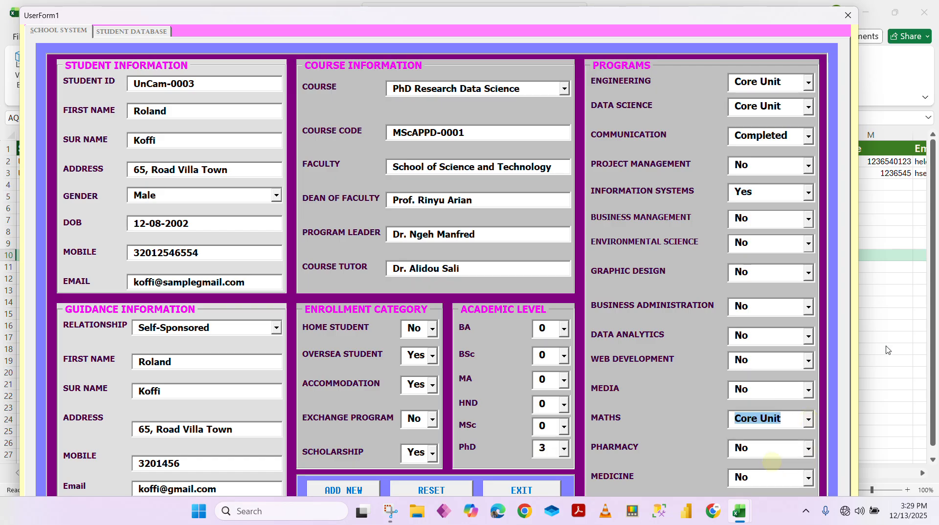
{"action": "left_click", "coordinate": [698, 11]}
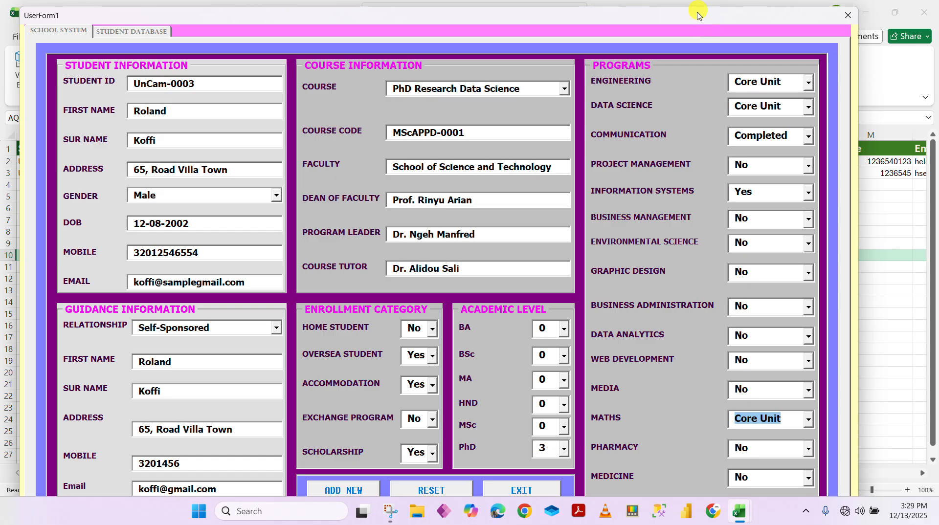
Reposition the form, glance at the student database listing, and return to the entry page
{"action": "left_click_drag", "start_coordinate": [698, 15], "coordinate": [720, 20]}
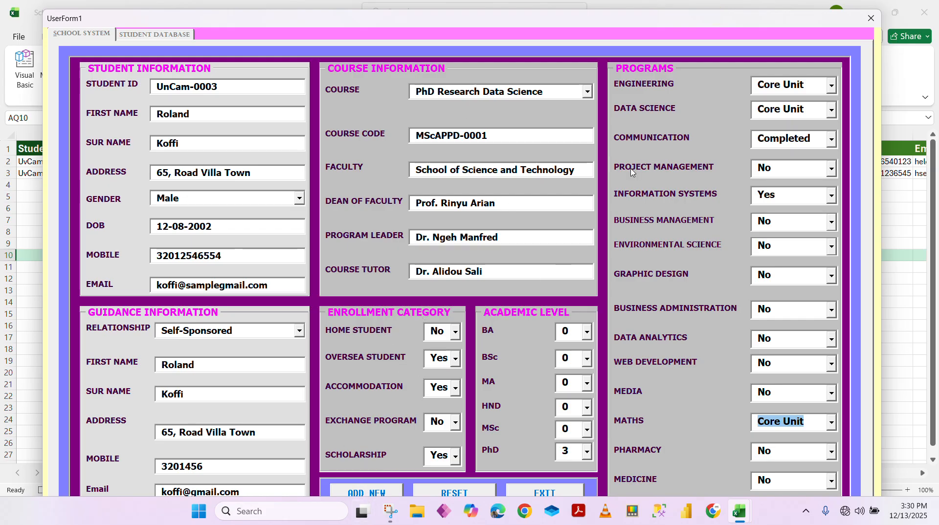
{"action": "left_click_drag", "start_coordinate": [588, 23], "coordinate": [668, 25]}
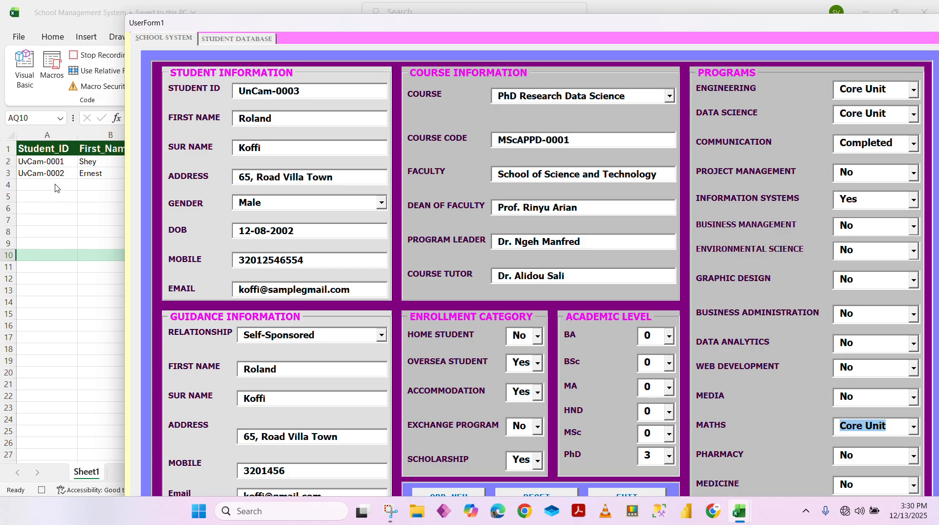
{"action": "left_click", "coordinate": [239, 39]}
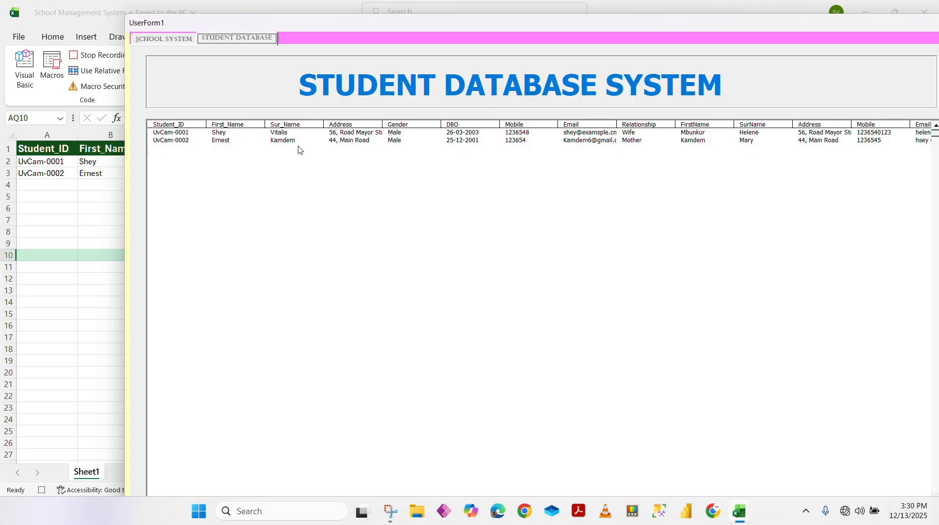
{"action": "left_click_drag", "start_coordinate": [304, 25], "coordinate": [223, 16]}
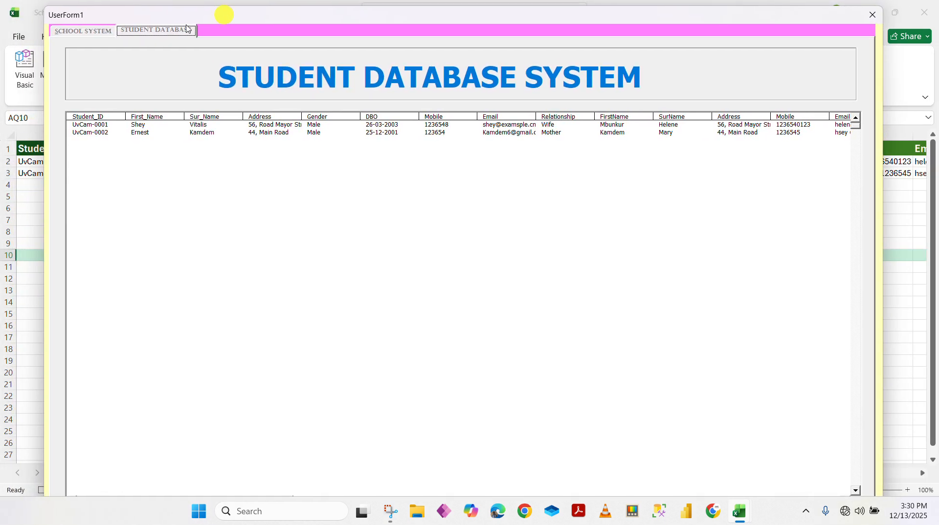
{"action": "left_click", "coordinate": [92, 33]}
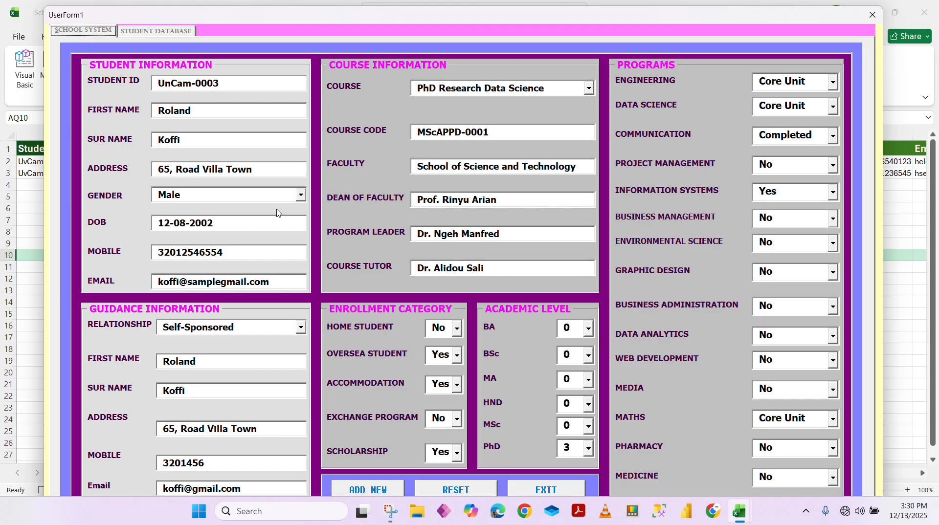
Add the student with ADD NEW and move the form aside to see row 4
{"action": "left_click", "coordinate": [375, 491]}
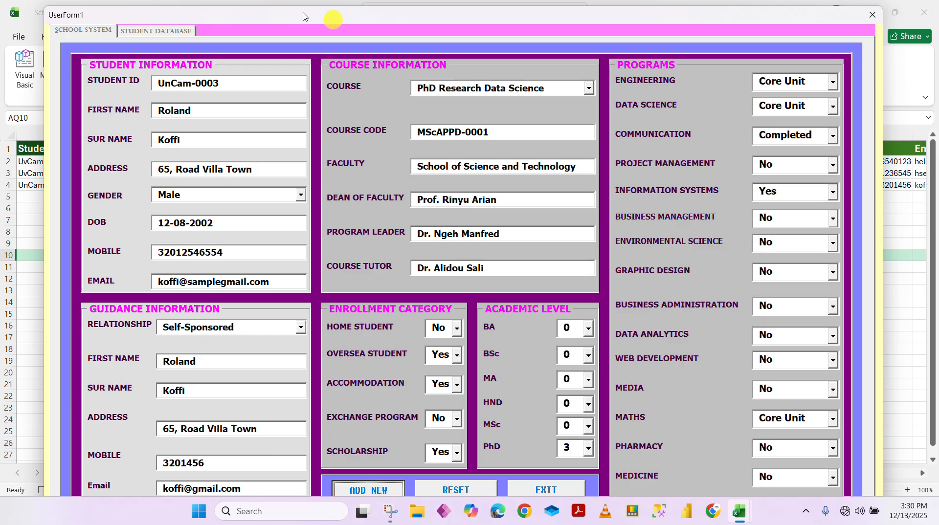
{"action": "left_click_drag", "start_coordinate": [225, 17], "coordinate": [350, 5]}
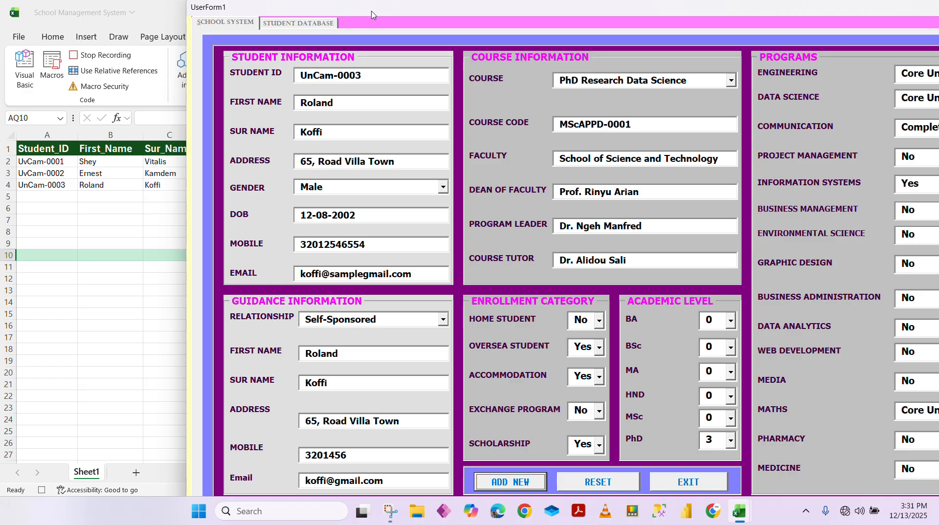
{"action": "left_click_drag", "start_coordinate": [372, 13], "coordinate": [215, 246]}
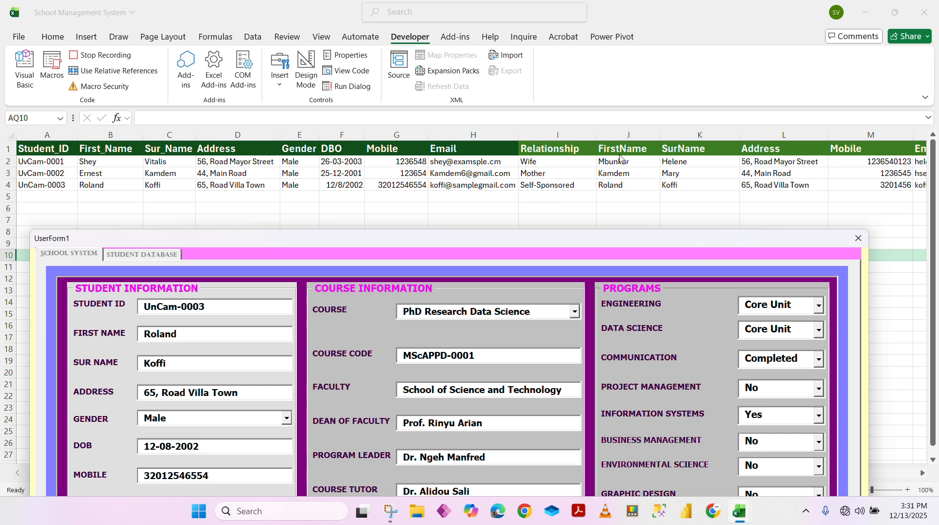
Move the form back over the sheet and show the STUDENT DATABASE page
{"action": "left_click_drag", "start_coordinate": [512, 247], "coordinate": [535, 148]}
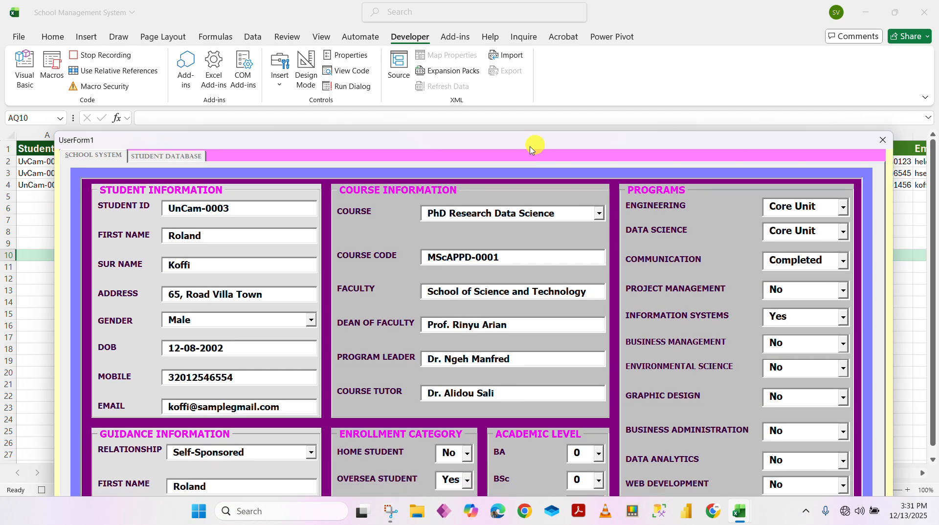
{"action": "left_click", "coordinate": [174, 157]}
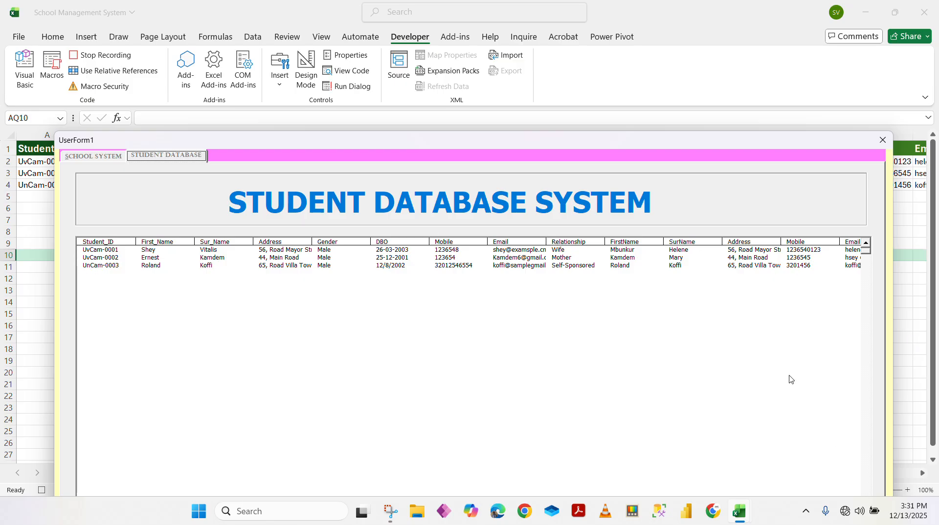
{"action": "left_click_drag", "start_coordinate": [652, 147], "coordinate": [628, 14]}
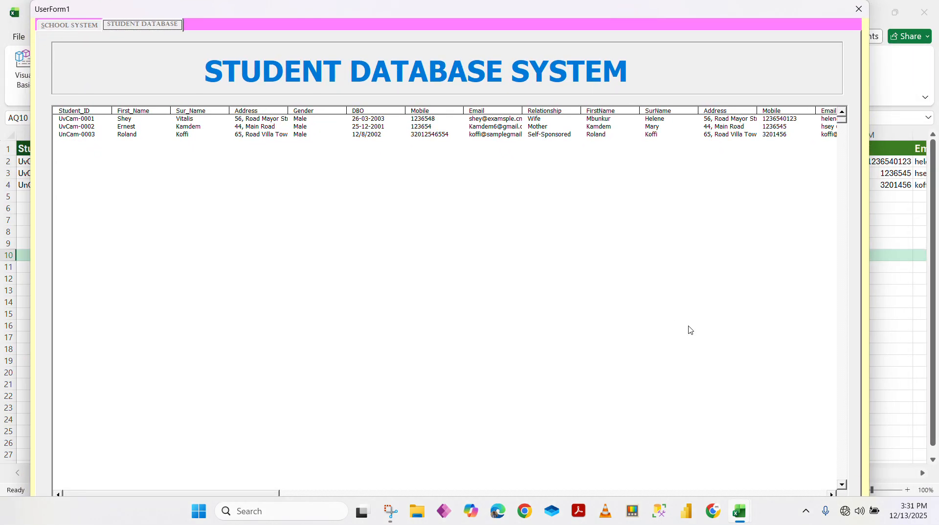
Scroll the database list across and down to review all three stored student records
{"action": "left_click", "coordinate": [842, 485]}
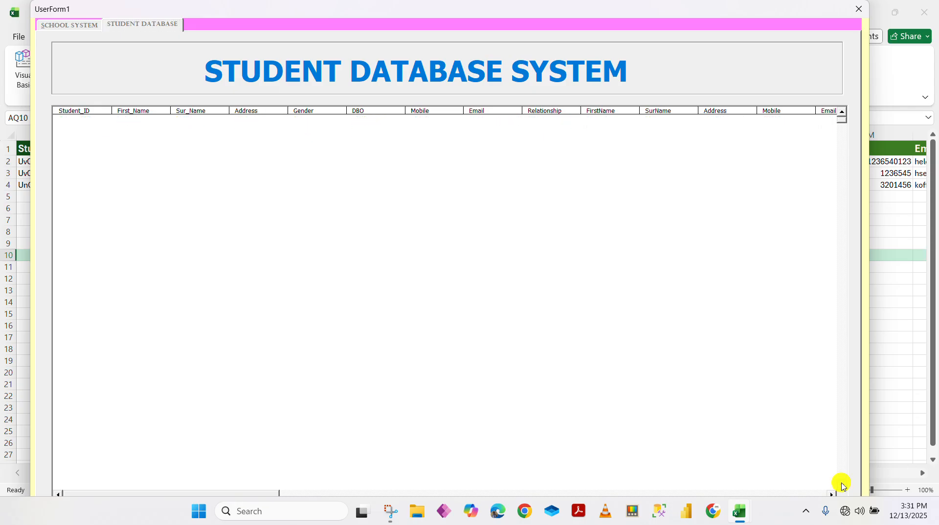
{"action": "left_click_drag", "start_coordinate": [204, 493], "coordinate": [347, 493]}
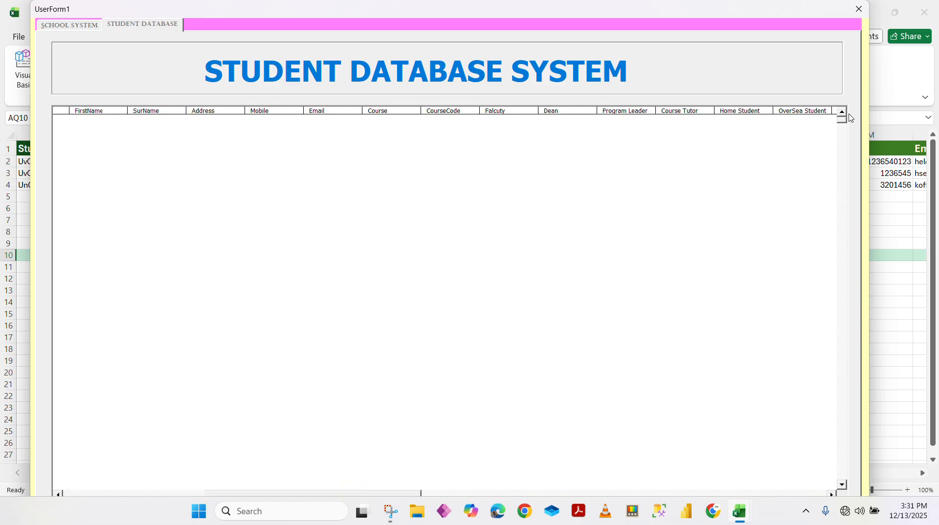
{"action": "left_click", "coordinate": [845, 112]}
{"action": "mouse_move", "coordinate": [257, 492]}
{"action": "left_mouse_down"}
{"action": "mouse_move", "coordinate": [317, 493]}
{"action": "mouse_move", "coordinate": [239, 493]}
{"action": "left_mouse_up"}
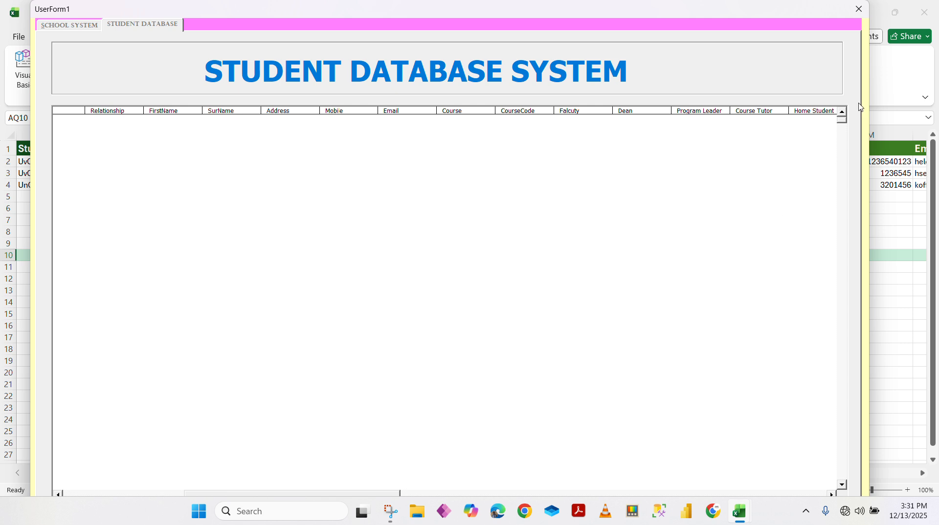
{"action": "left_click", "coordinate": [842, 113]}
{"action": "left_click_drag", "start_coordinate": [306, 497], "coordinate": [131, 471]}
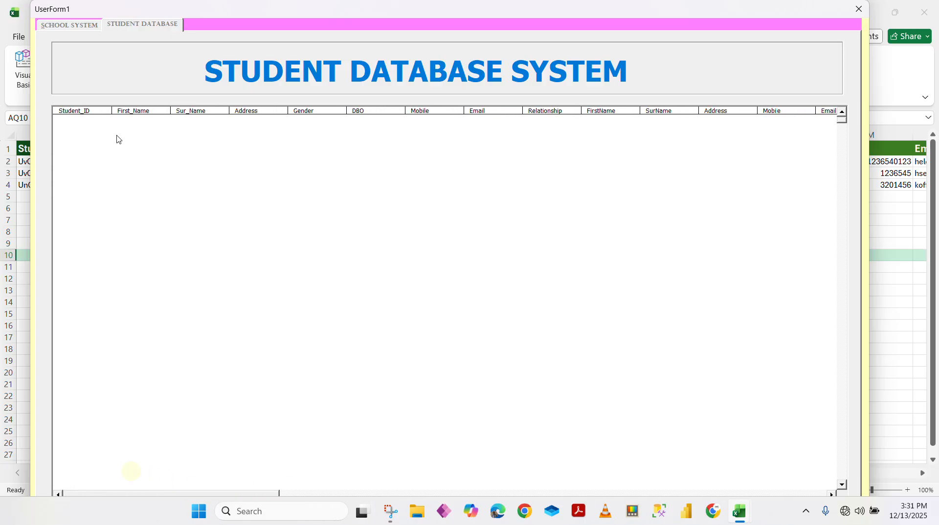
{"action": "left_click", "coordinate": [65, 24]}
{"action": "left_click", "coordinate": [137, 24]}
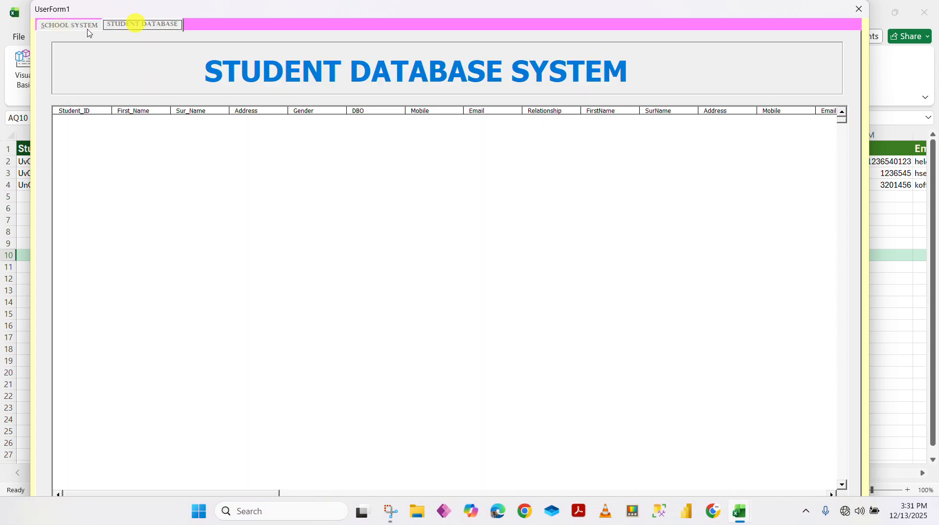
Add the entered student again as sheet row 5, verify four records in the STUDENT DATABASE list, then return to SCHOOL SYSTEM
{"action": "left_click", "coordinate": [84, 26]}
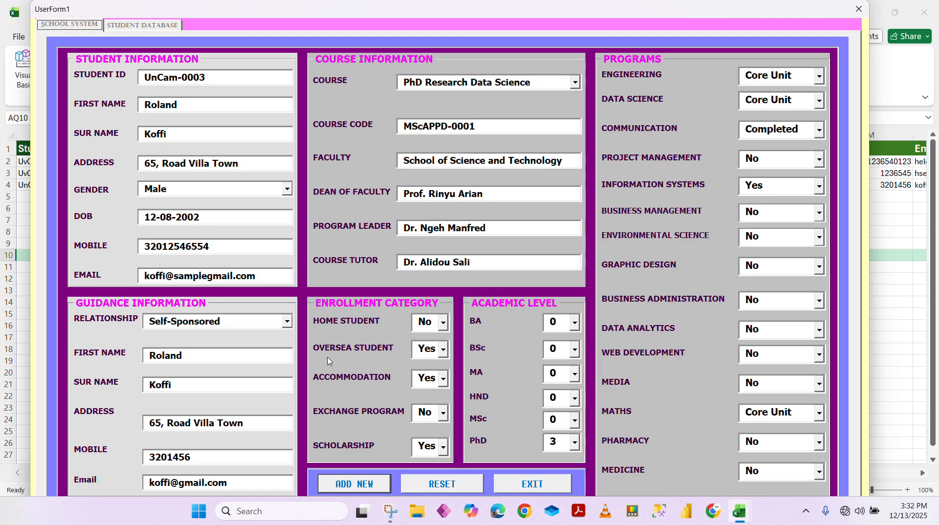
{"action": "left_click", "coordinate": [367, 487]}
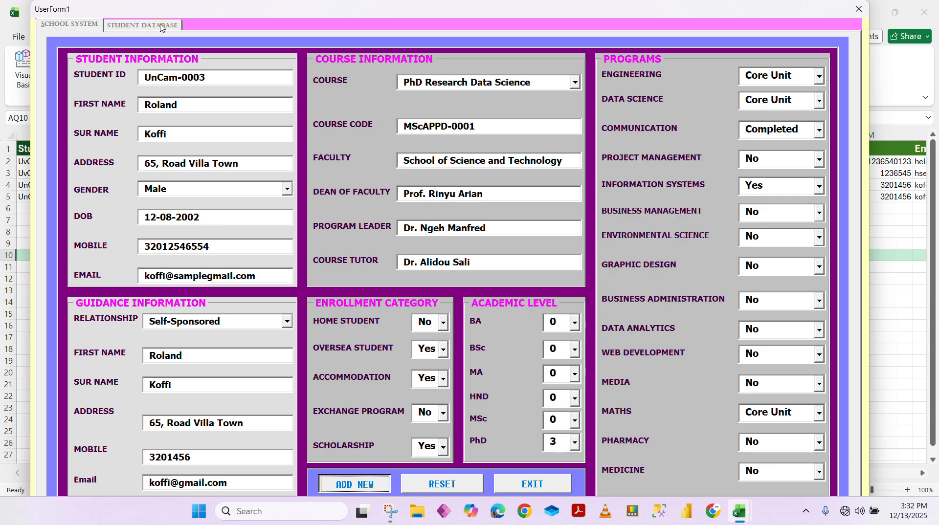
{"action": "left_click", "coordinate": [161, 25]}
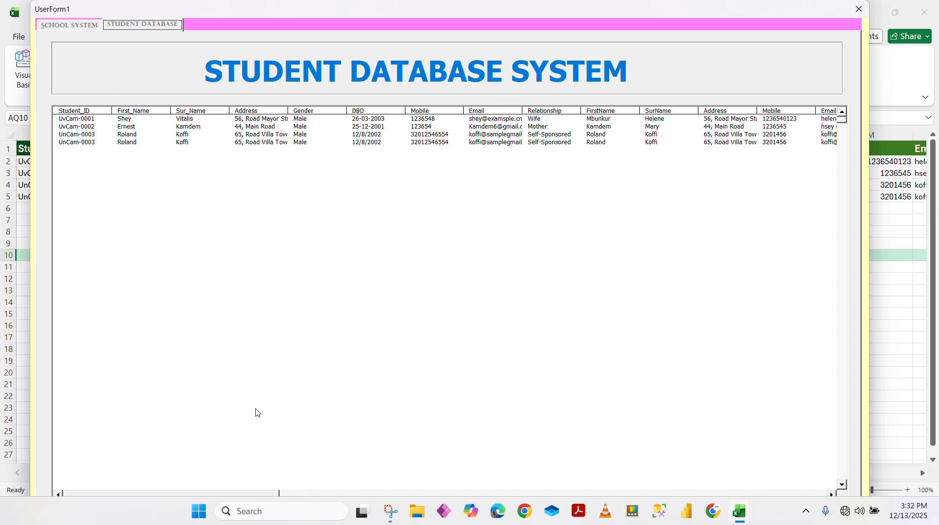
{"action": "left_click_drag", "start_coordinate": [149, 495], "coordinate": [100, 473]}
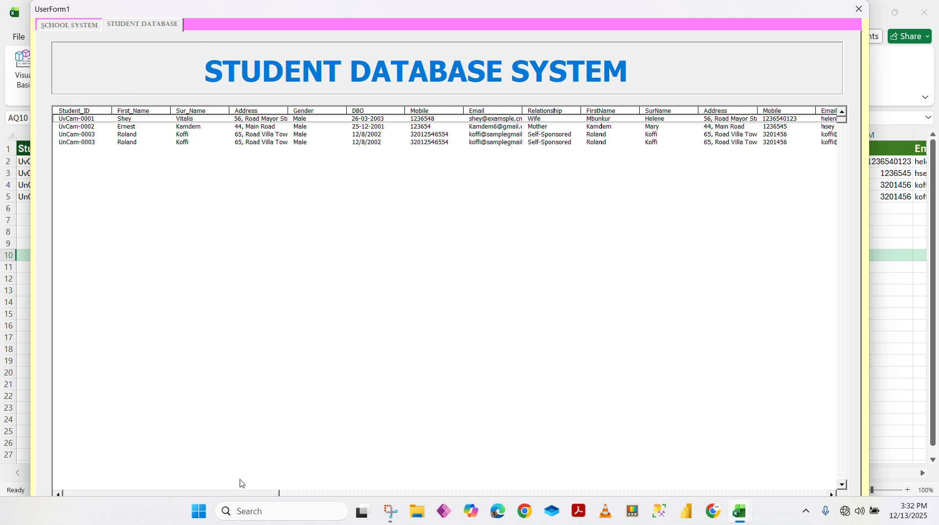
{"action": "left_click_drag", "start_coordinate": [237, 495], "coordinate": [523, 433]}
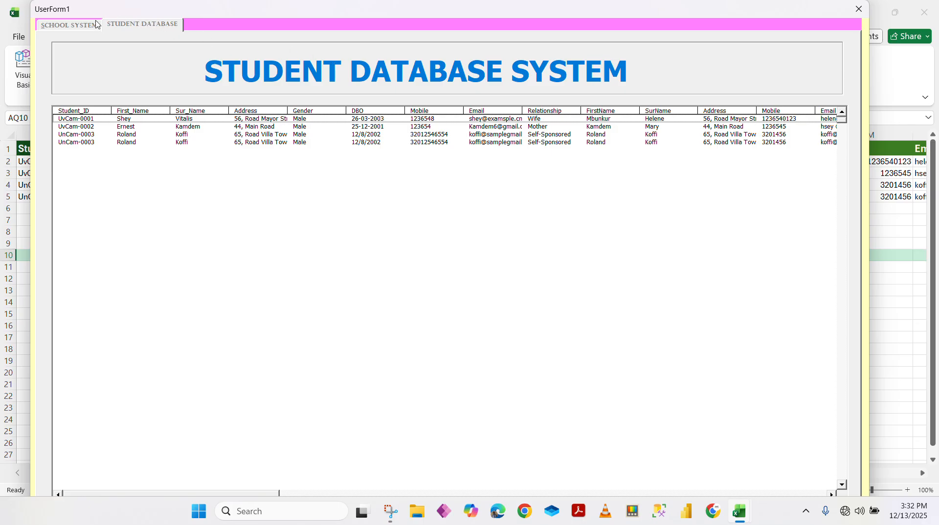
{"action": "left_click", "coordinate": [81, 25]}
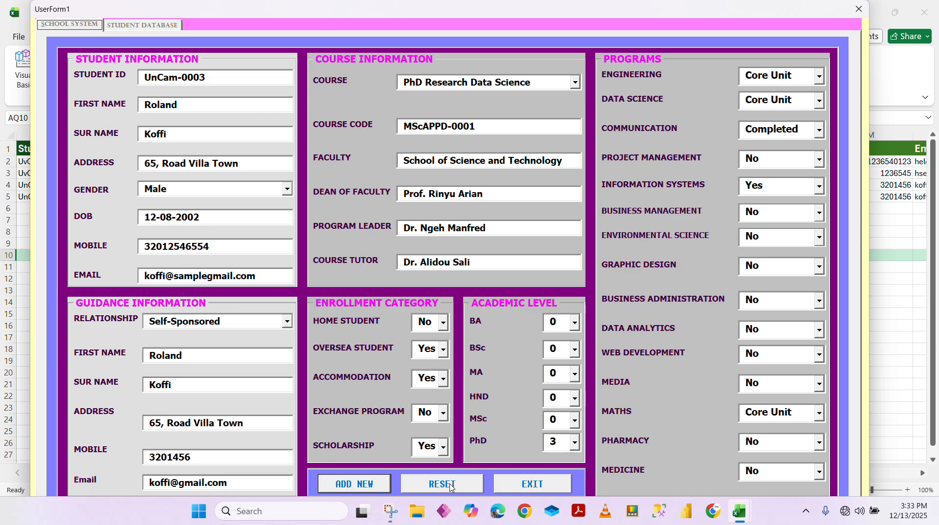
Reset all entry fields, exit the running form confirming Yes, and view the database page in the designer
{"action": "left_click", "coordinate": [450, 486]}
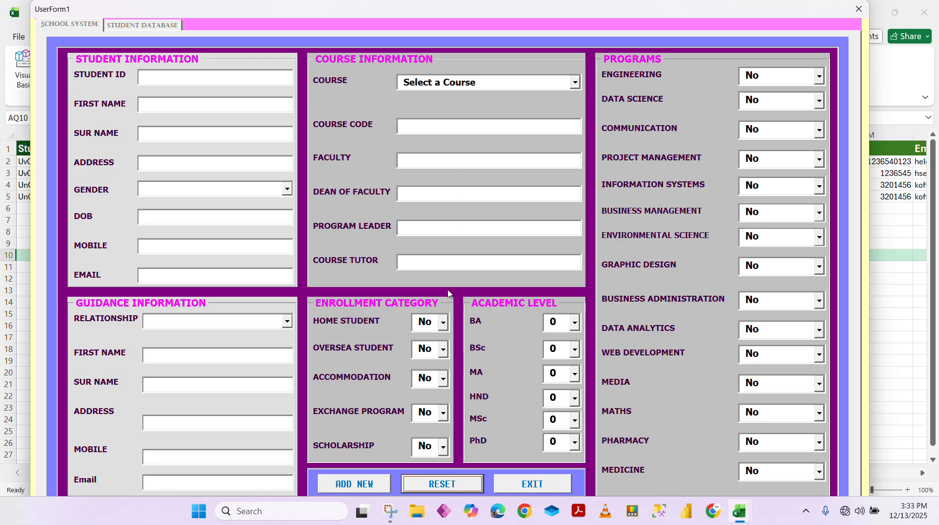
{"action": "left_click", "coordinate": [544, 487]}
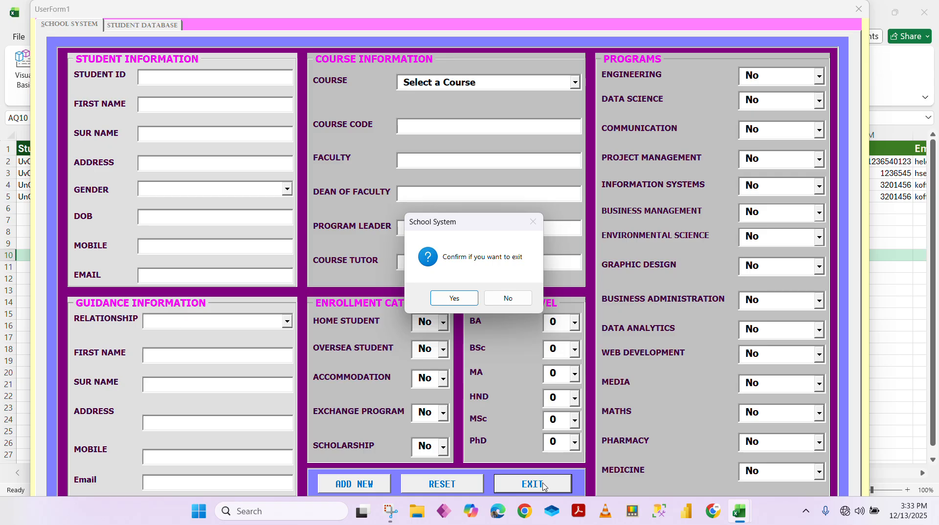
{"action": "left_click", "coordinate": [454, 298]}
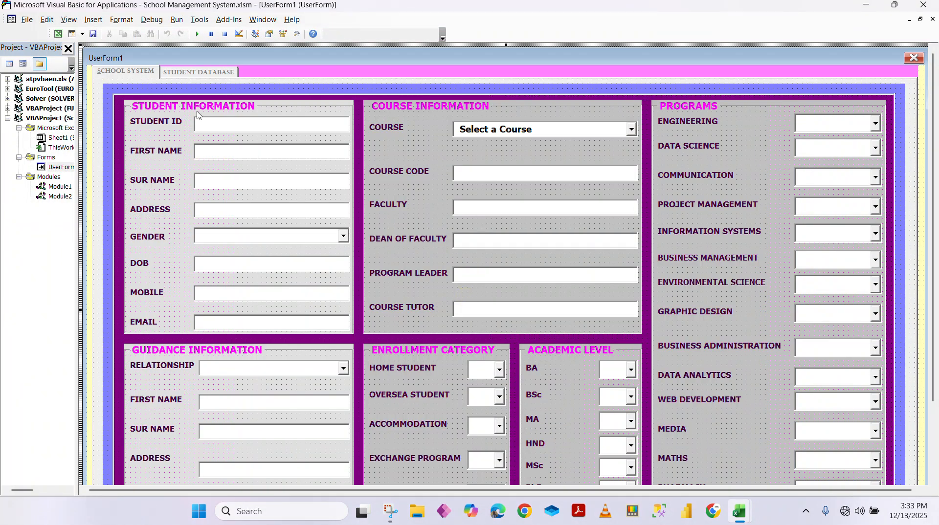
{"action": "left_click", "coordinate": [184, 72]}
{"action": "left_click", "coordinate": [137, 70]}
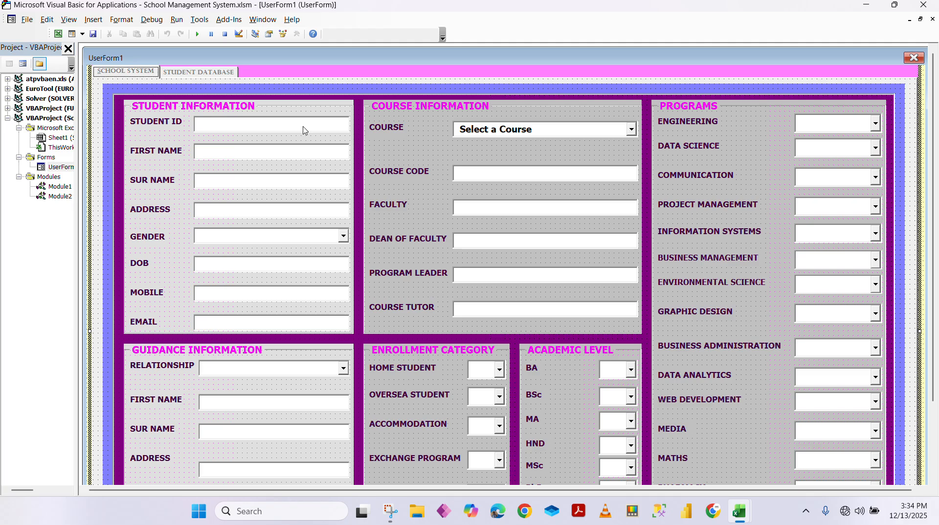
Select the STUDENT INFORMATION frame on UserForm1 for editing
{"action": "left_click", "coordinate": [283, 112]}
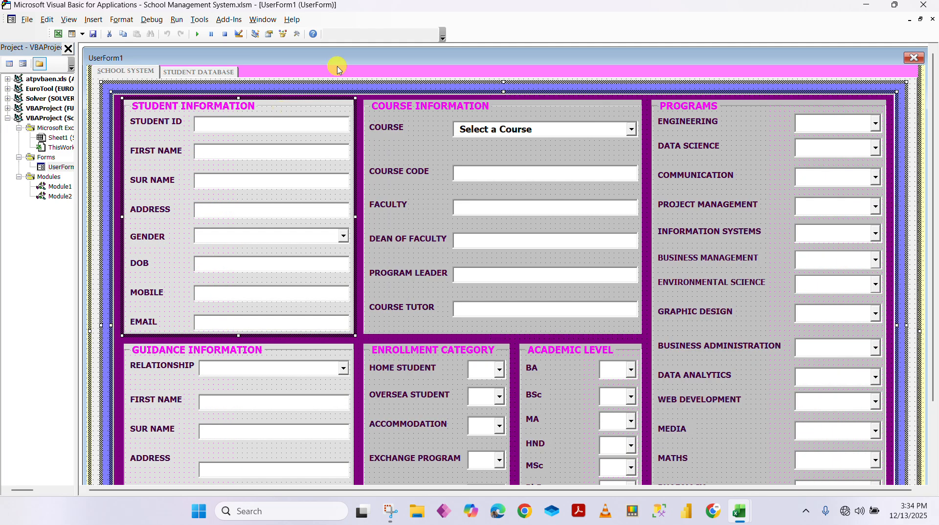